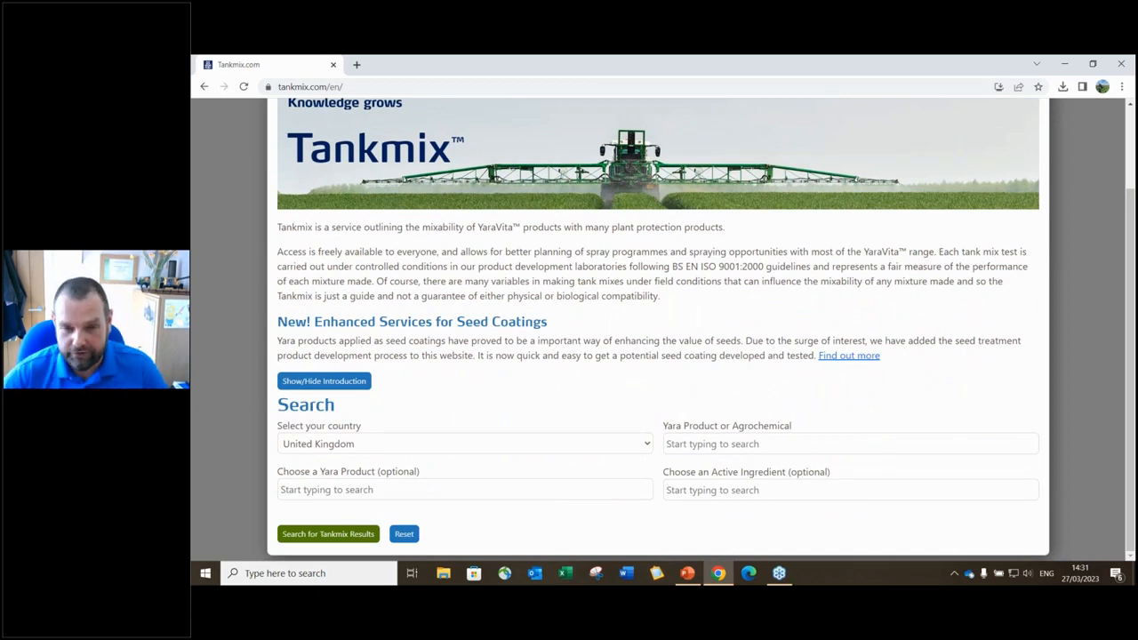
- Search Tankmix for ASCRA XPRO combined with YaraVita Gramitrel, returning 10 compatible mixes
click(696, 443)
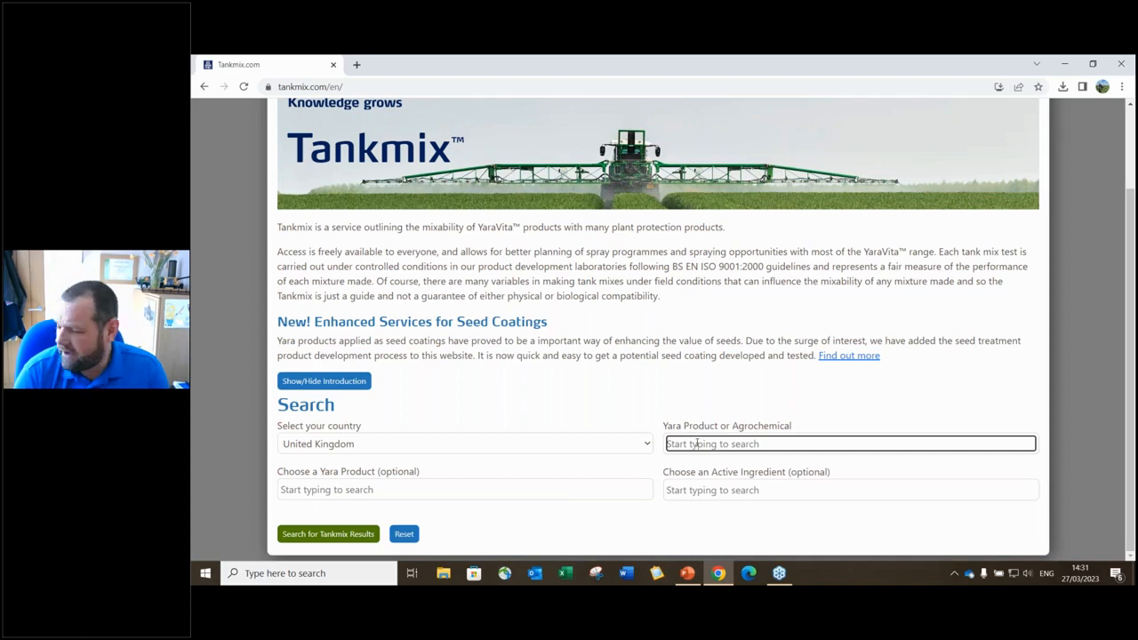
text(ascra)
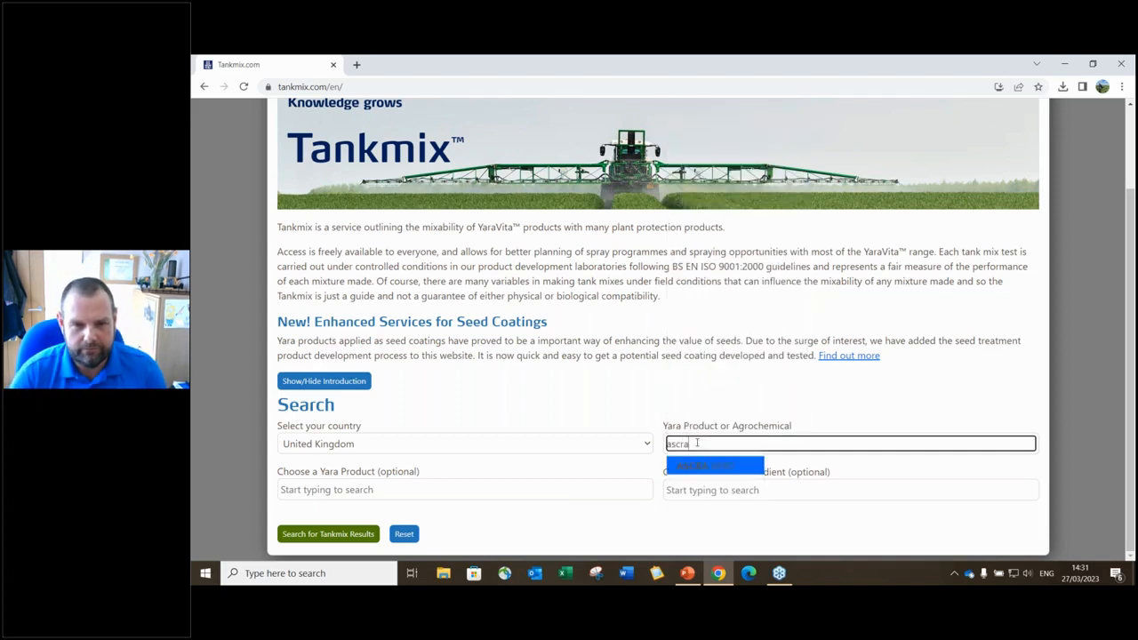
click(714, 467)
click(514, 497)
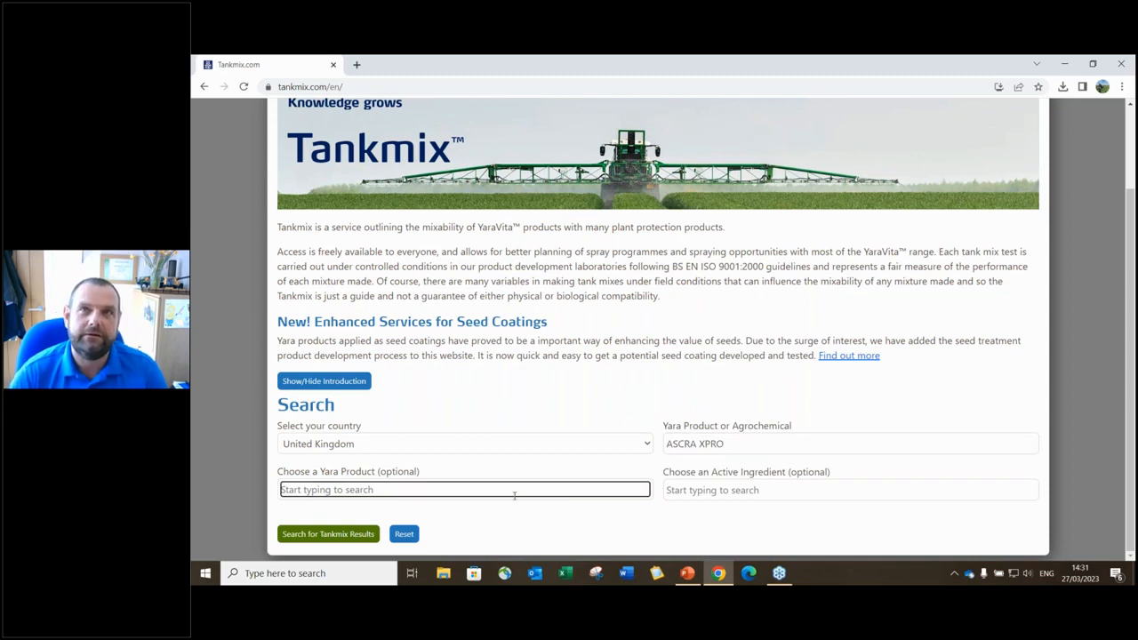
text(gramitr)
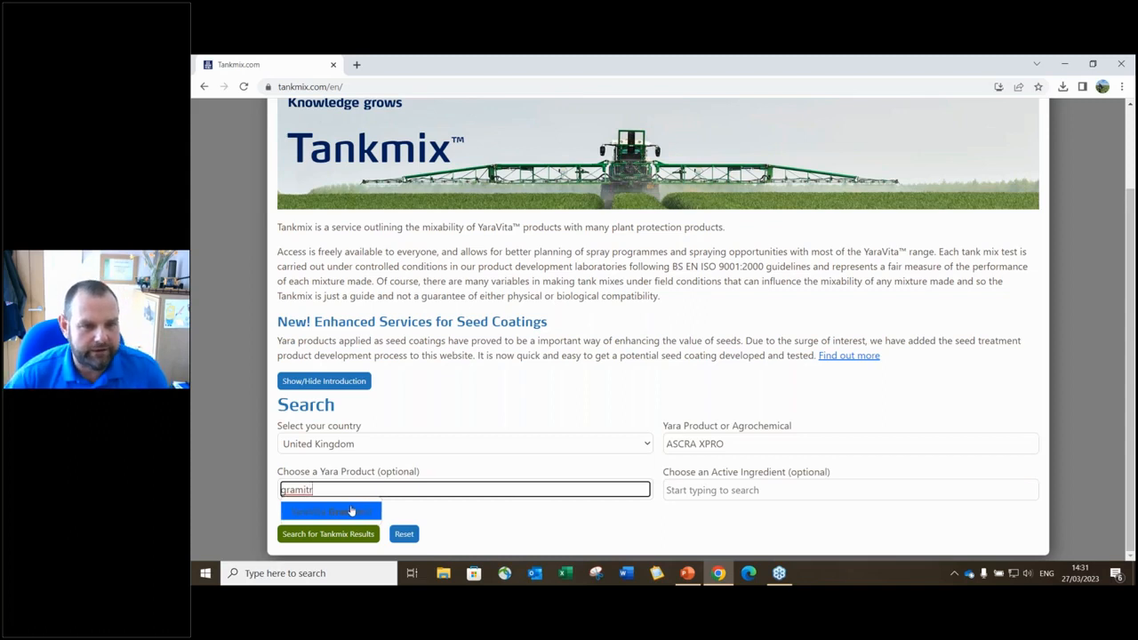
key(Return)
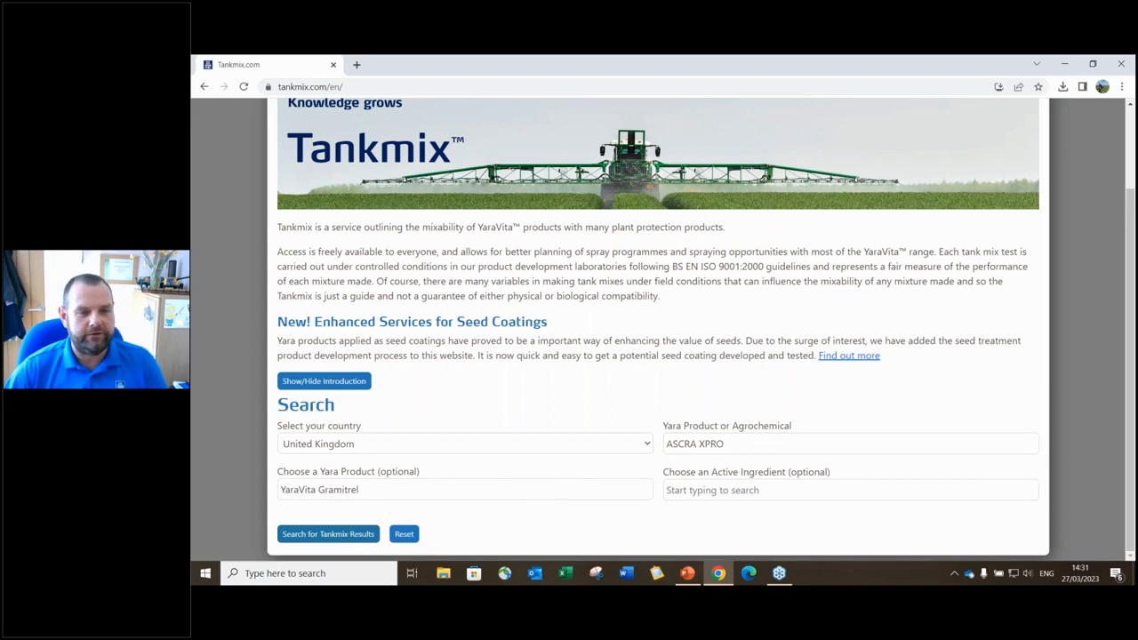
click(329, 533)
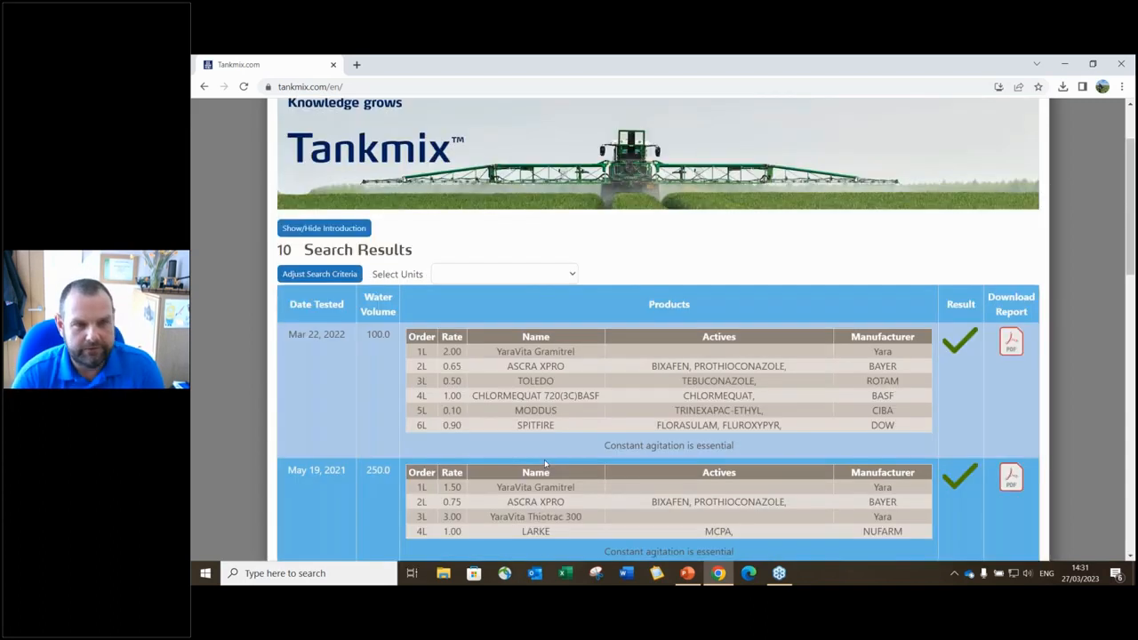
scroll(570, 419, down, 1)
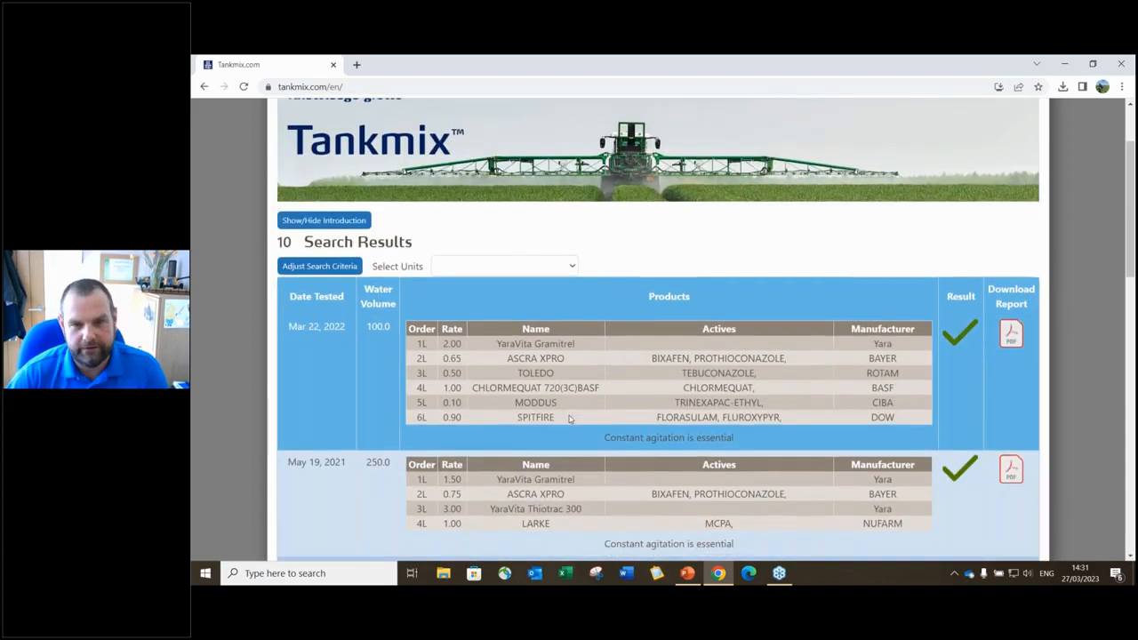
scroll(570, 419, down, 4)
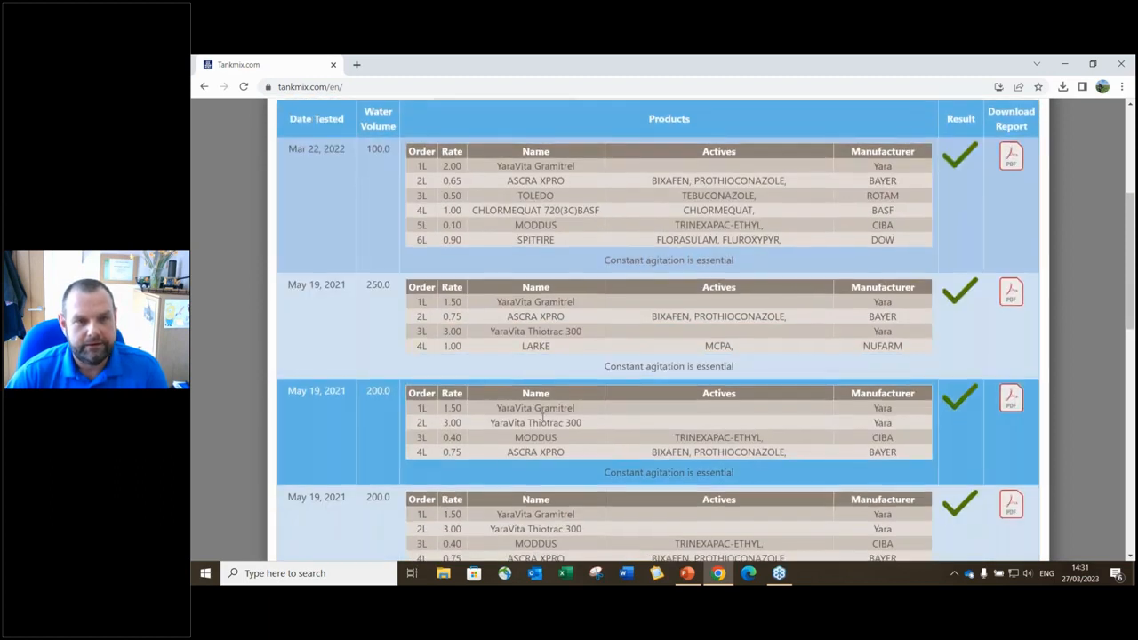
scroll(543, 418, down, 7)
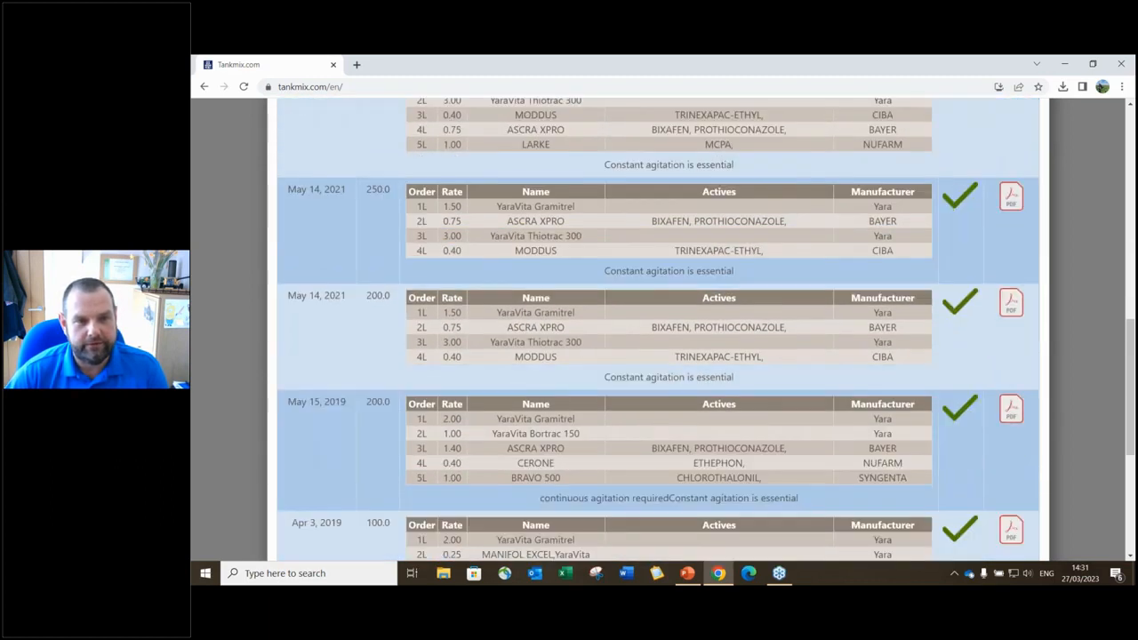
scroll(376, 404, up, 10)
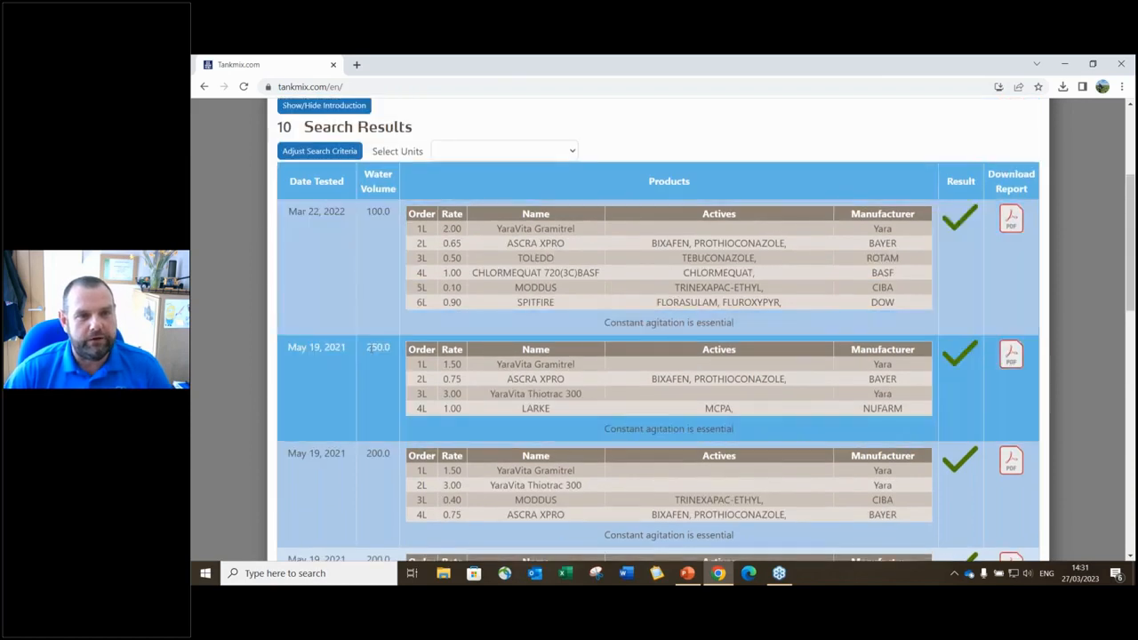
scroll(371, 347, down, 3)
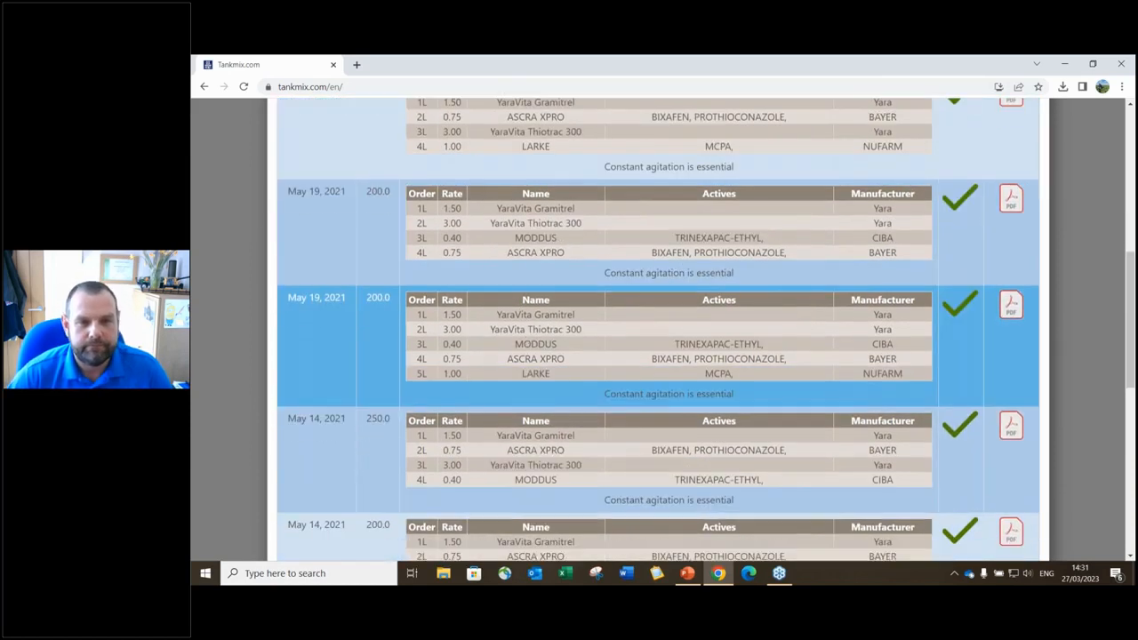
scroll(537, 363, down, 6)
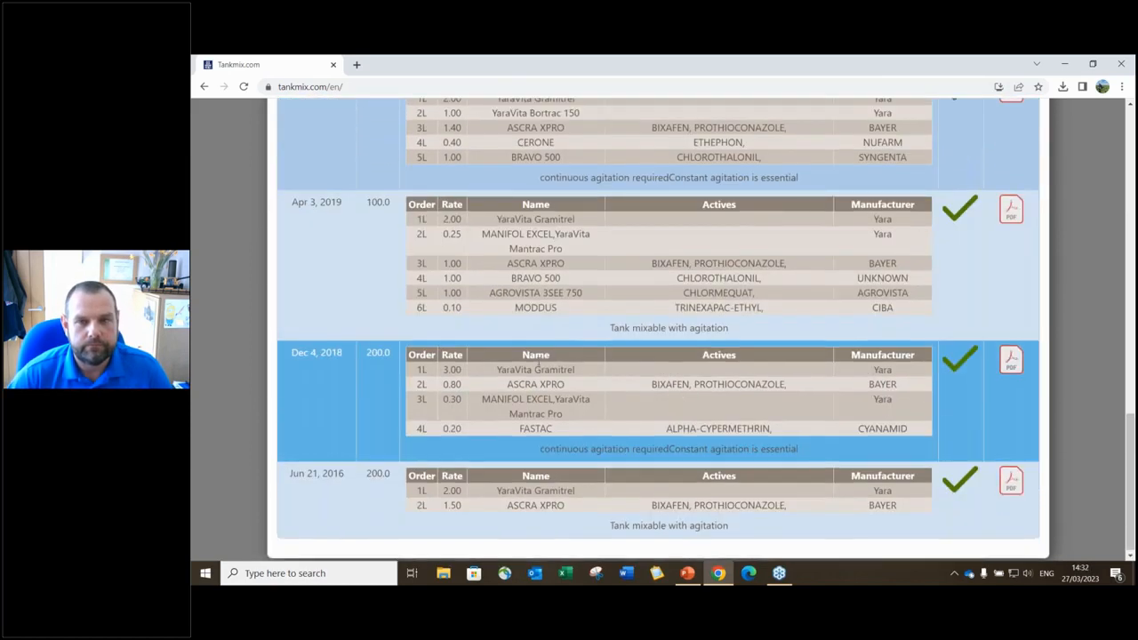
scroll(537, 363, up, 9)
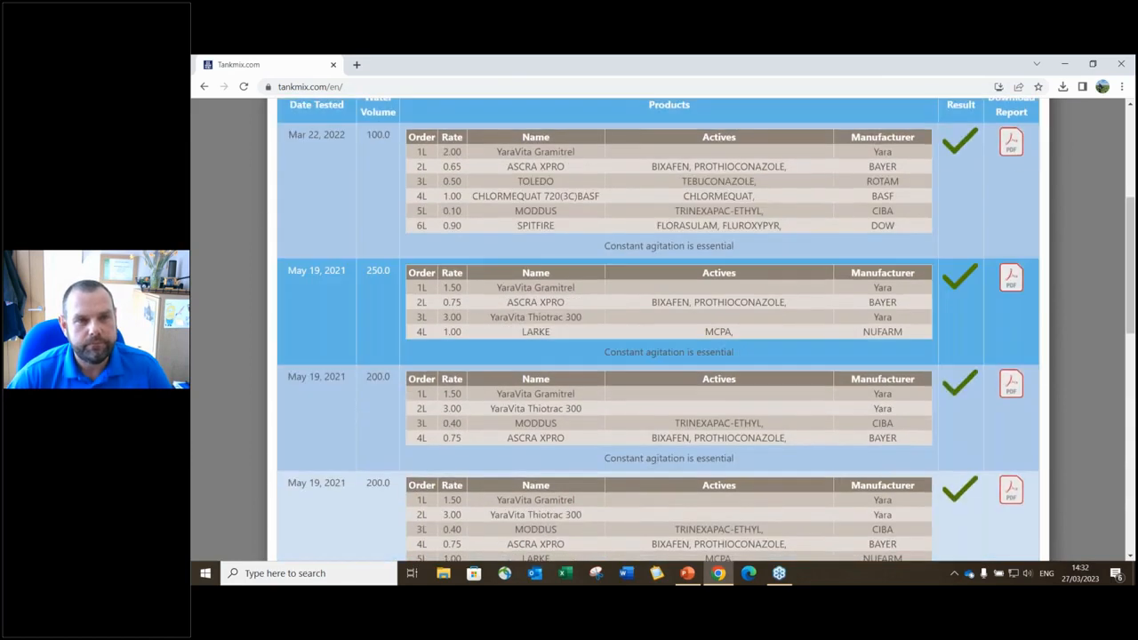
scroll(341, 382, up, 4)
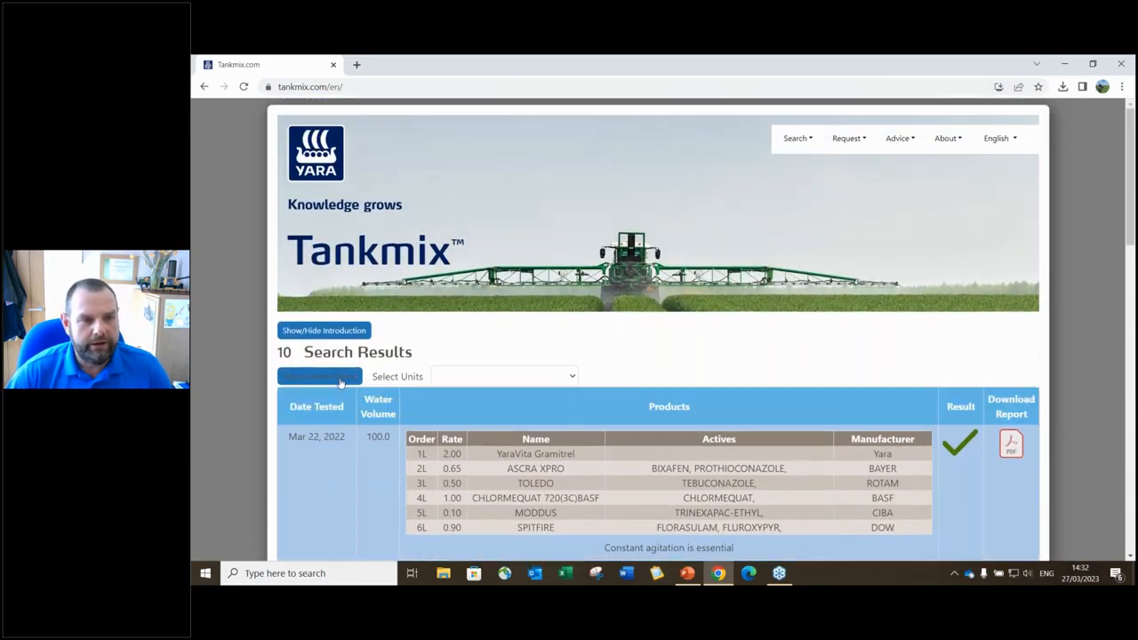
- Rerun the Gramitrel search with REVYSTAR XE replacing ASCRA XPRO, then reopen the search criteria
click(341, 377)
scroll(464, 389, down, 2)
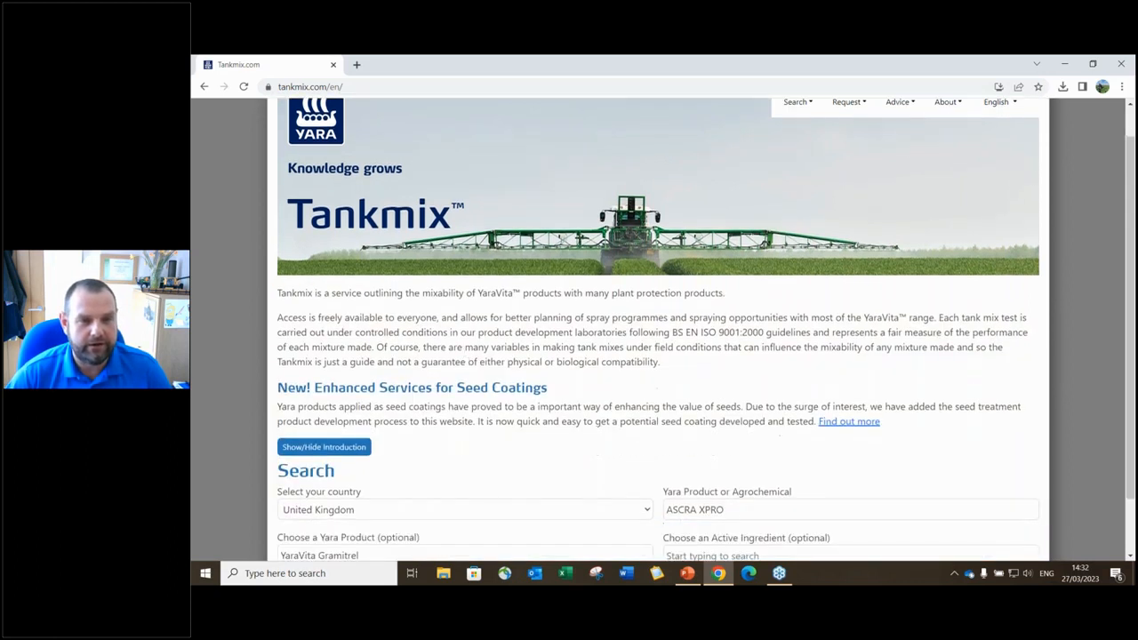
drag(740, 447, 667, 443)
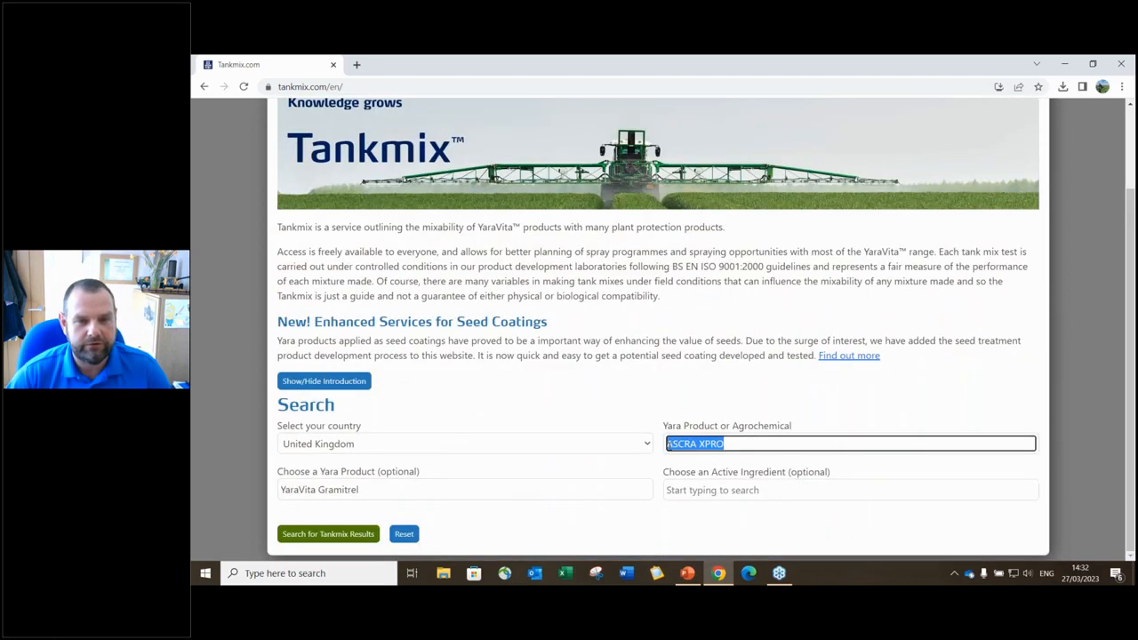
key(BackSpace)
text(revys)
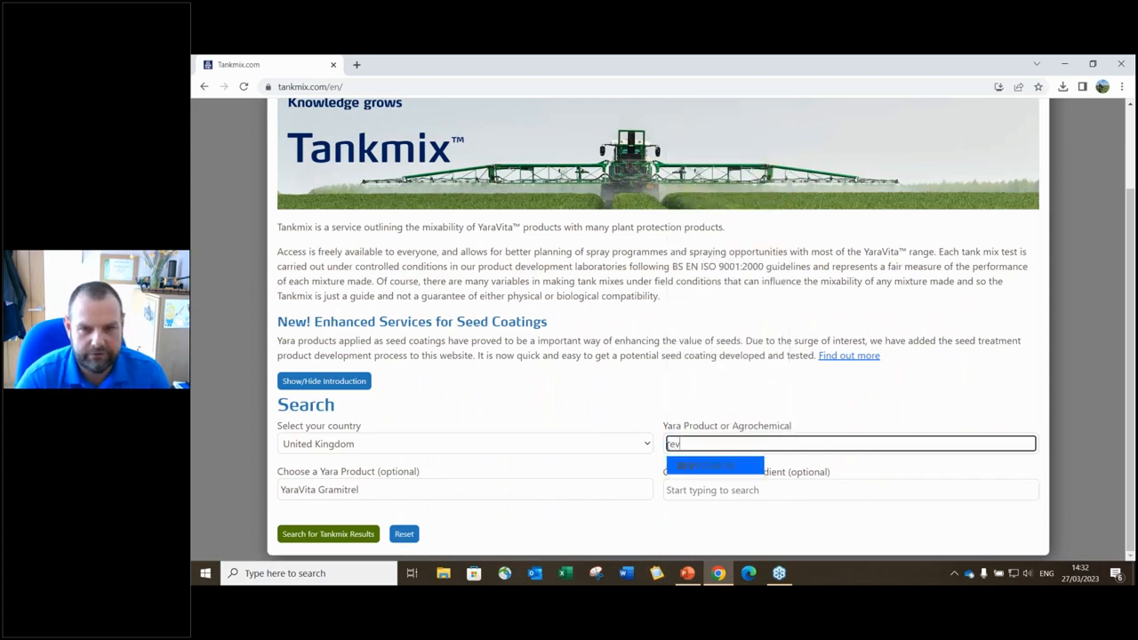
click(692, 464)
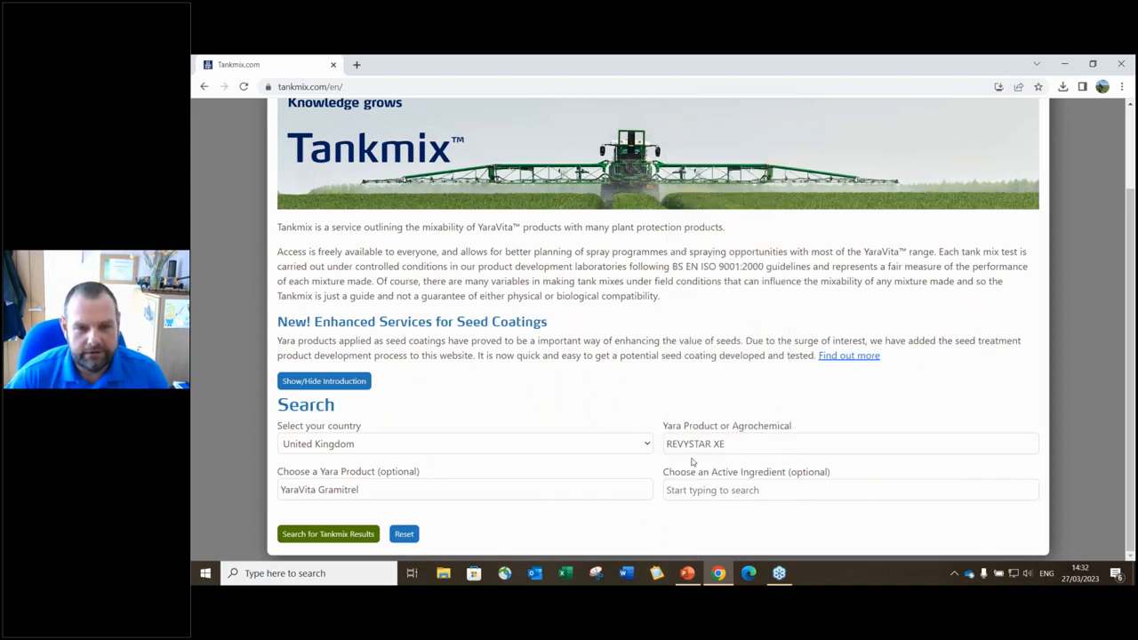
click(340, 535)
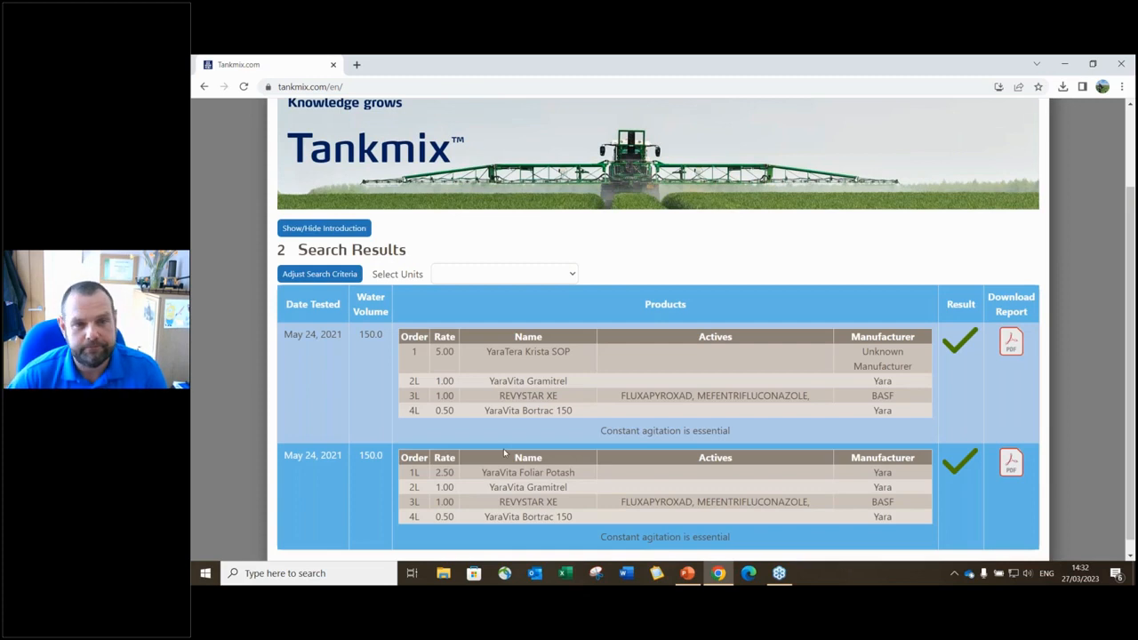
scroll(542, 413, down, 1)
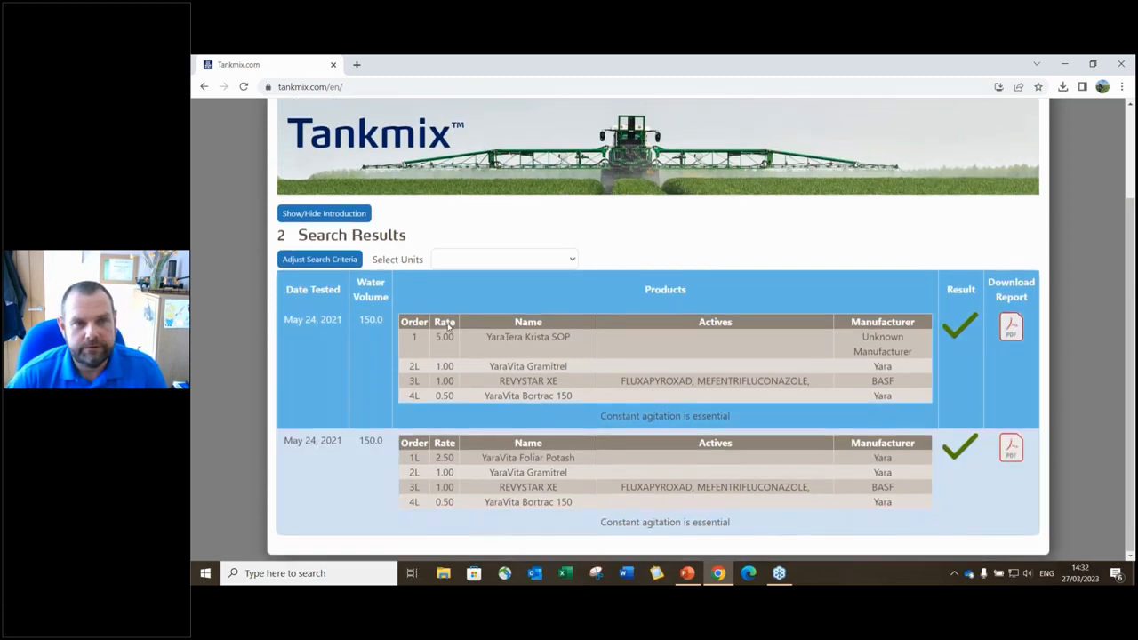
click(319, 259)
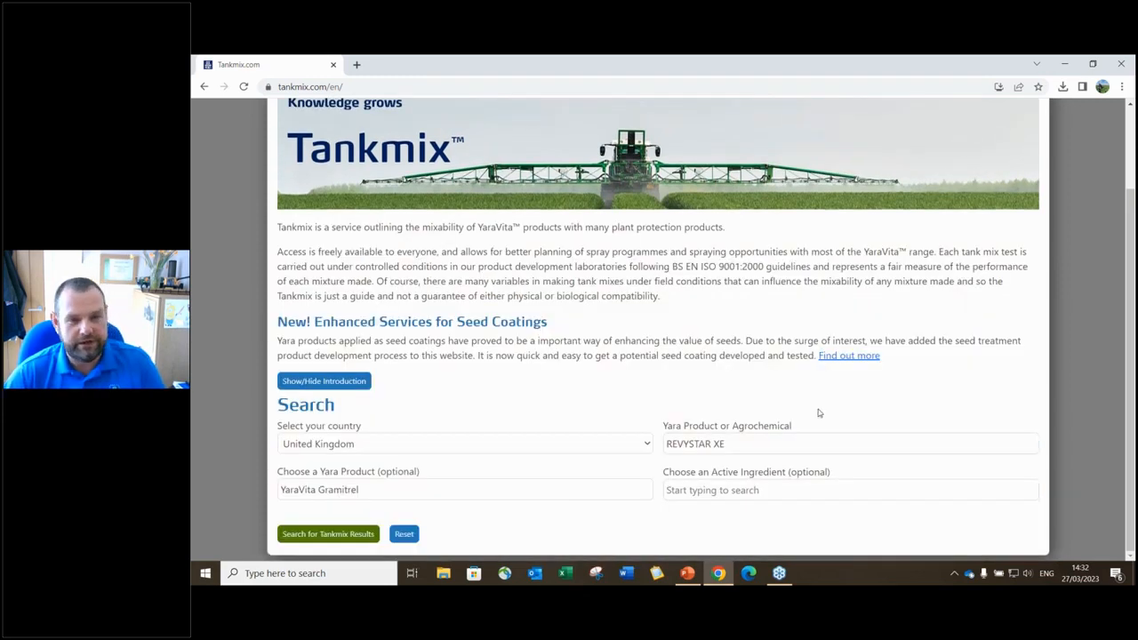
- Search TOLEDO with YaraVita Brassitrel Pro (15 results), then go back to the search form
drag(738, 443, 625, 442)
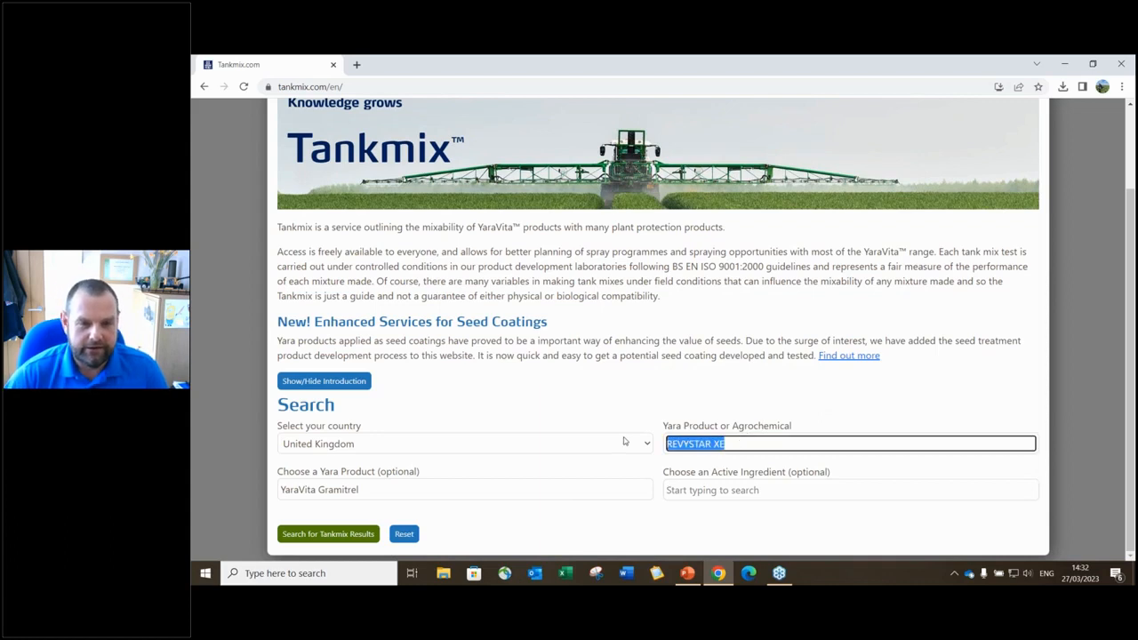
key(BackSpace)
text(toled)
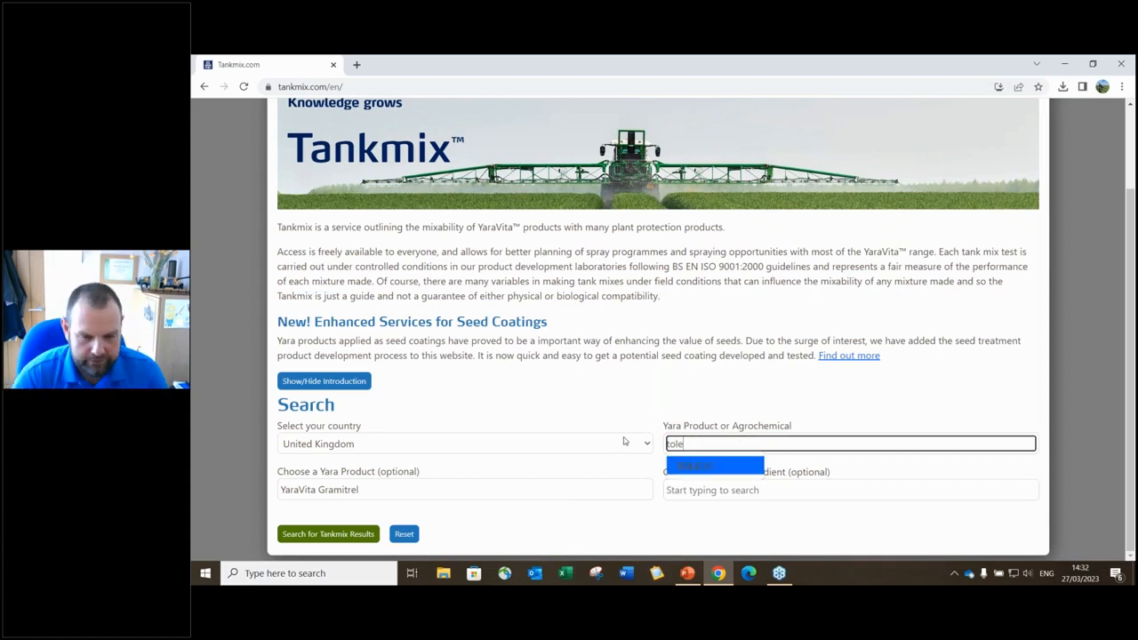
click(694, 466)
drag(495, 489, 241, 491)
text(brass)
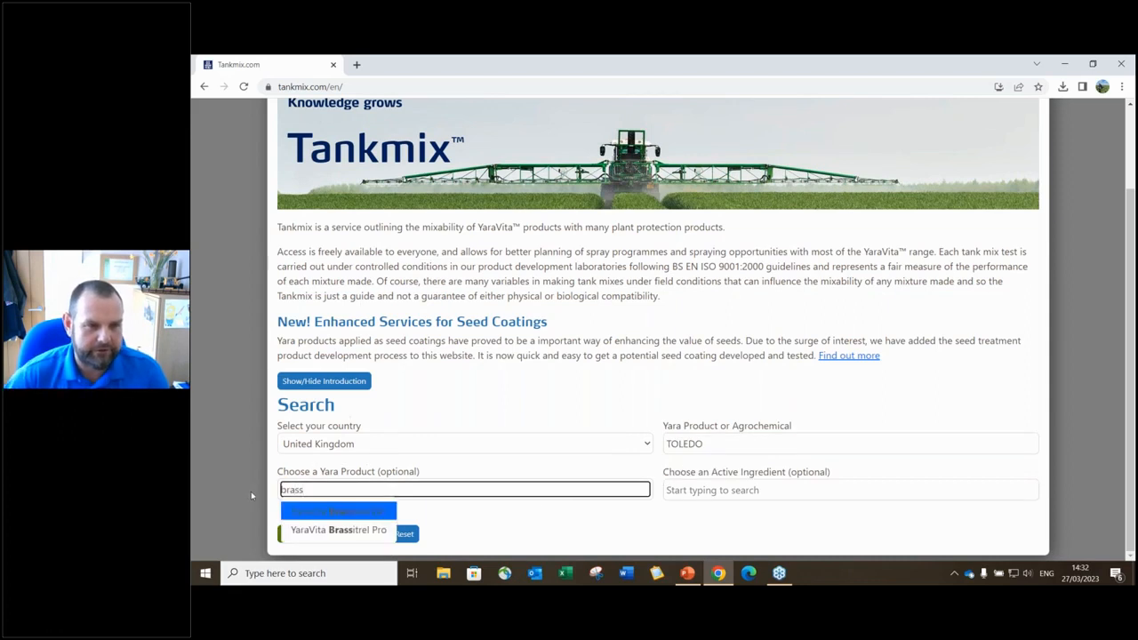
click(328, 529)
click(334, 538)
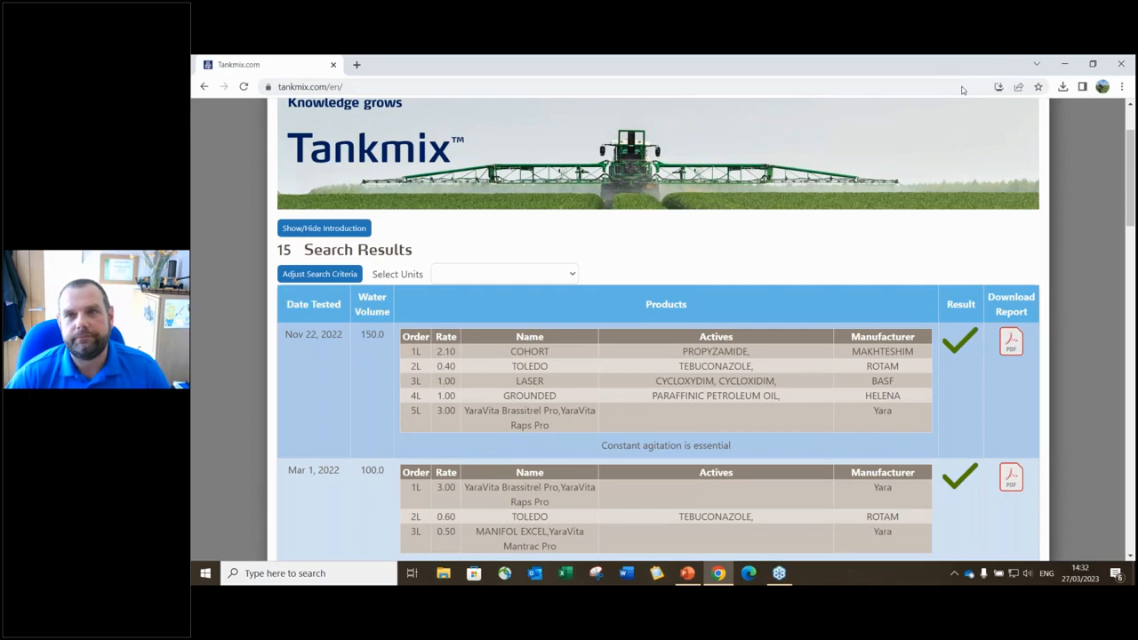
click(348, 276)
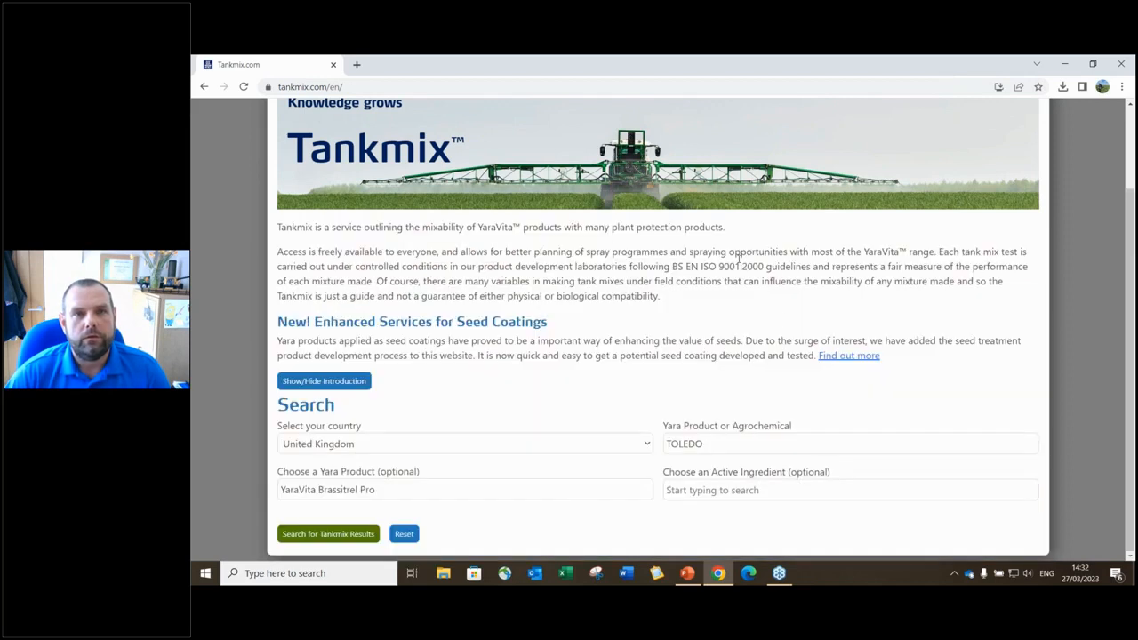
- Choose Foliar Tankmix from the Request menu
scroll(756, 253, up, 2)
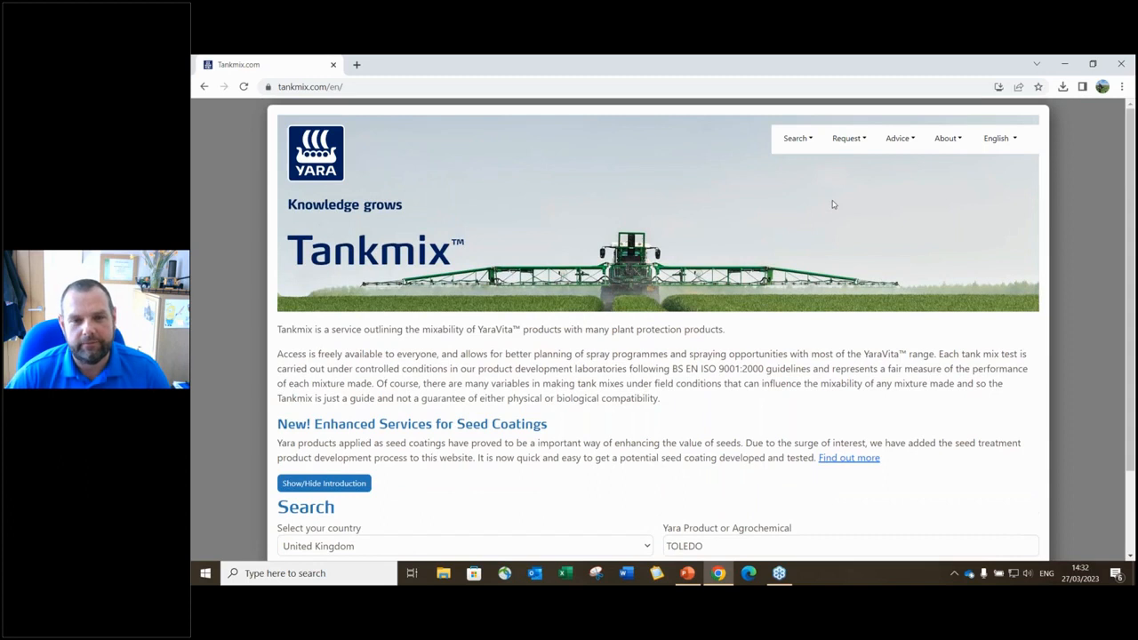
click(863, 142)
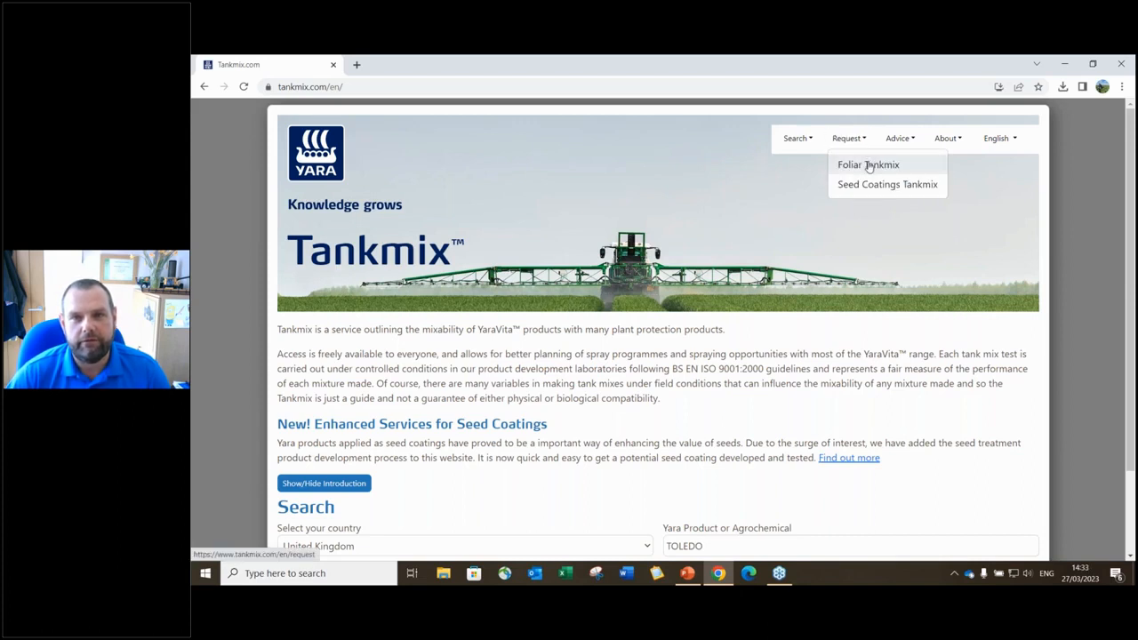
click(869, 166)
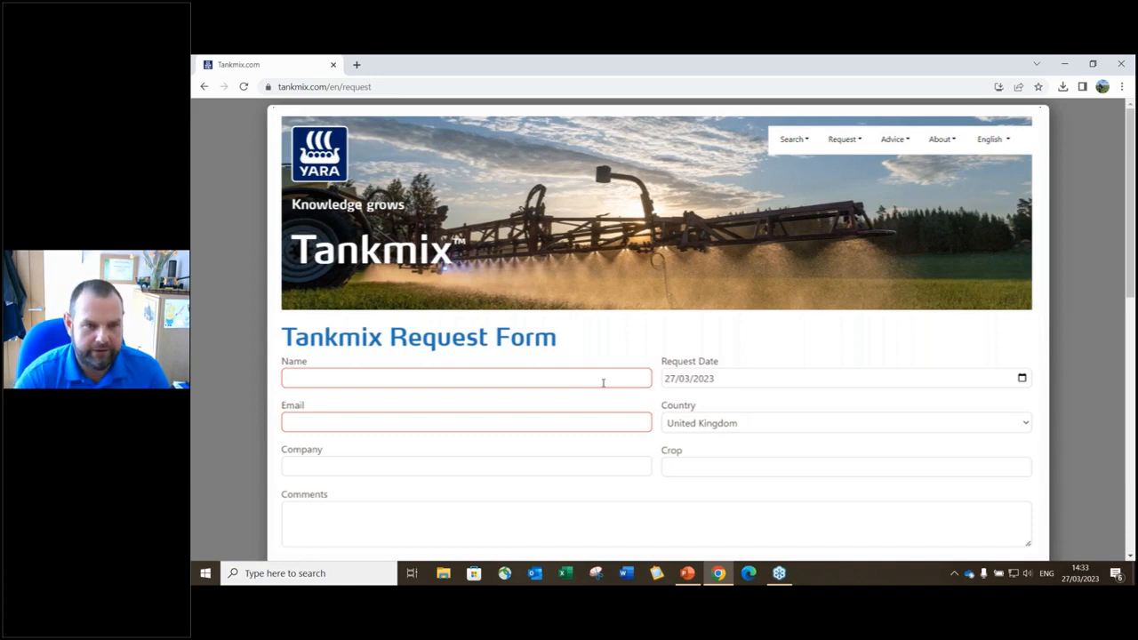
- Enter the requester's e-mail address and replace the mistyped Name entry with their full name
click(603, 381)
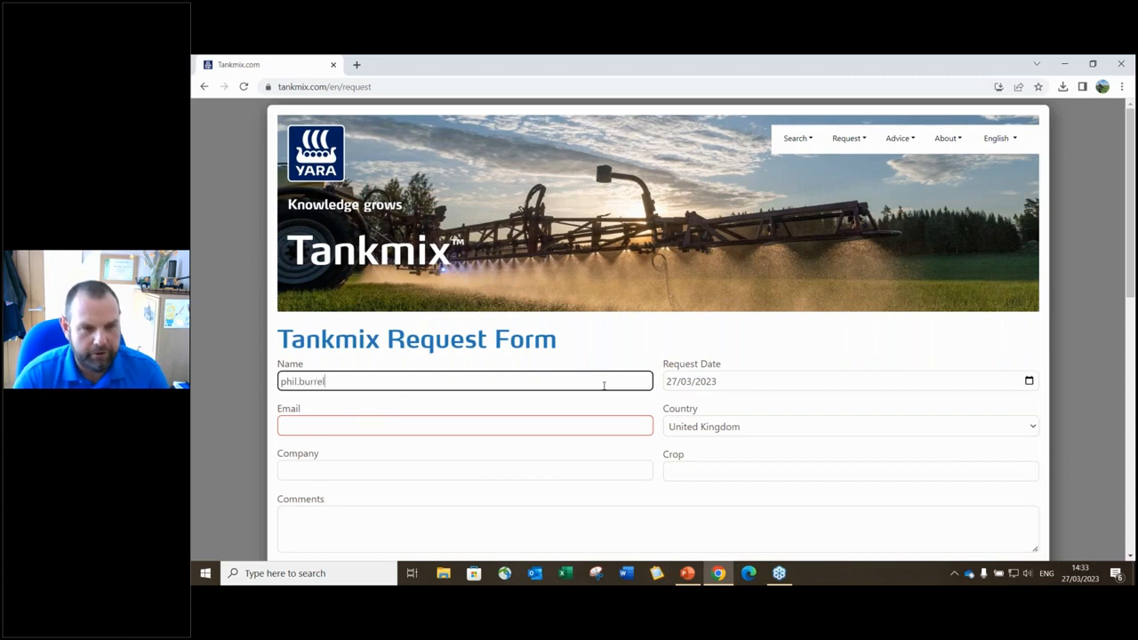
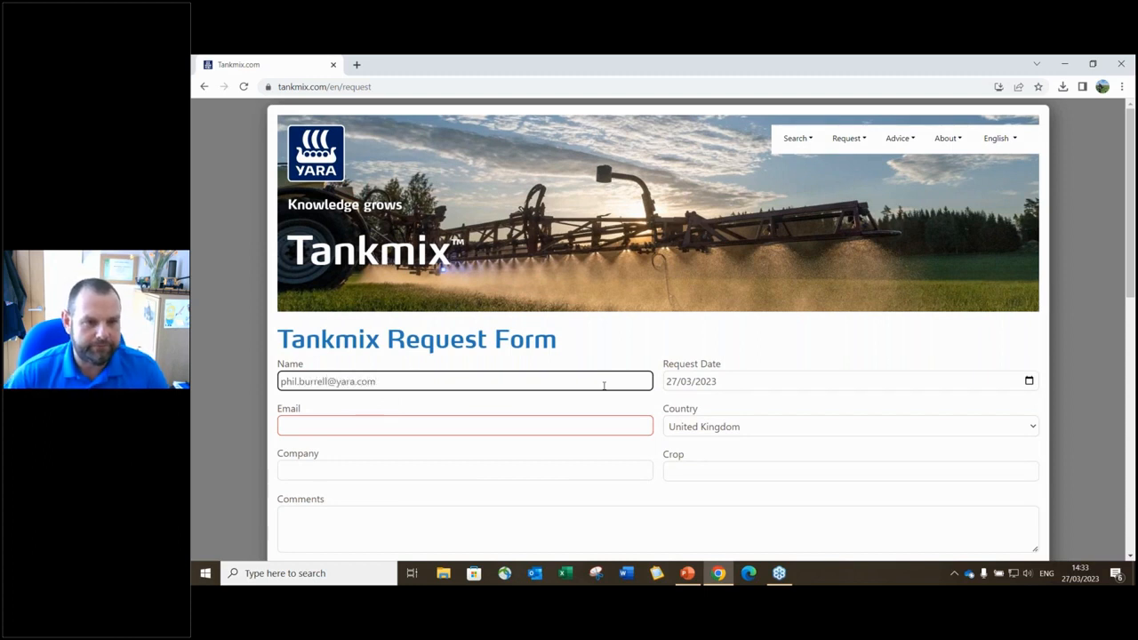
click(430, 420)
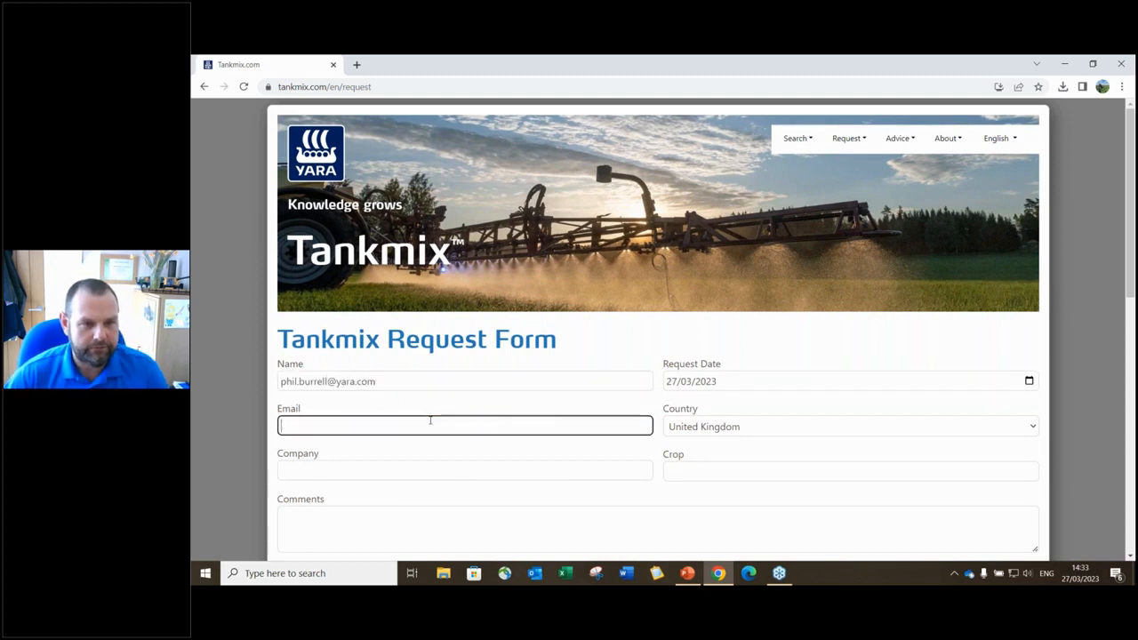
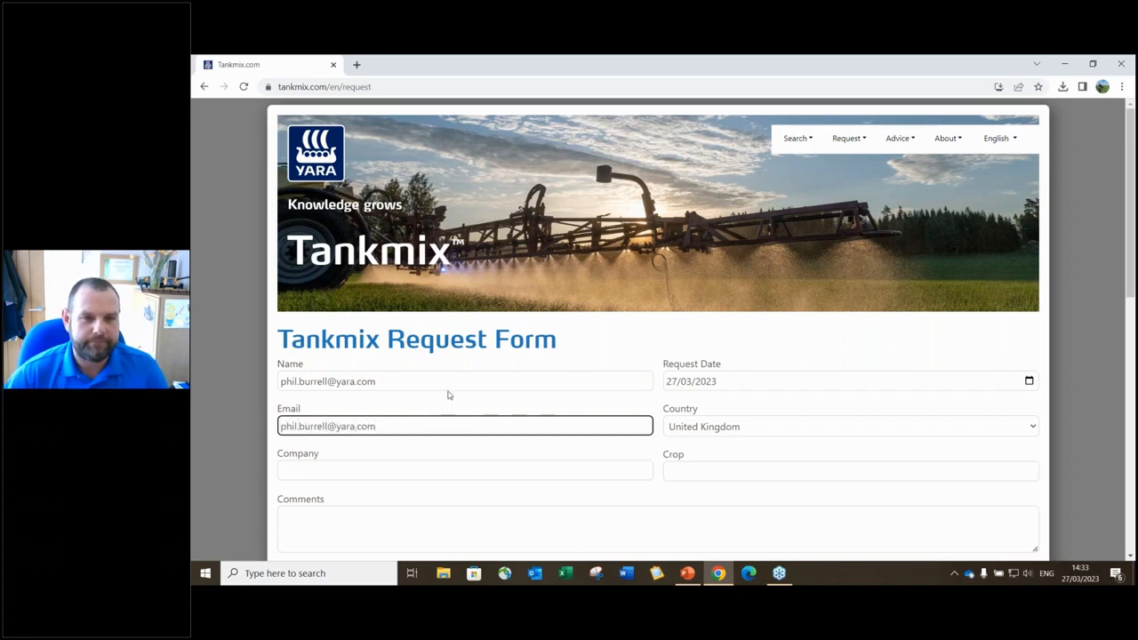
key(shift+Tab)
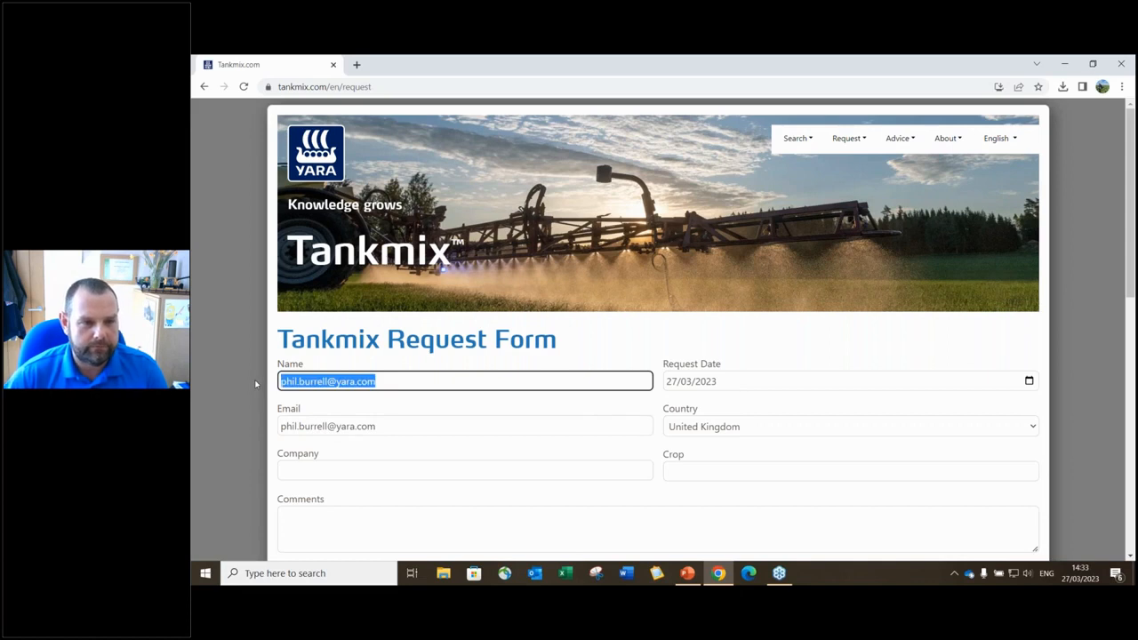
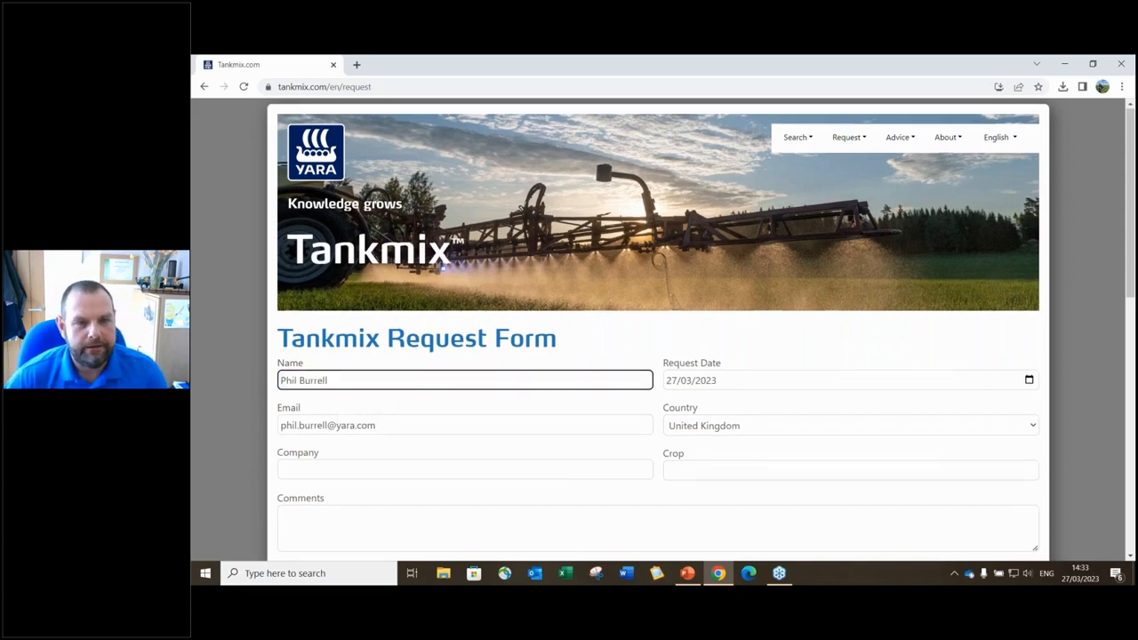
- Enter Gramitrel as the first product with a rate of 2.0
scroll(347, 366, down, 3)
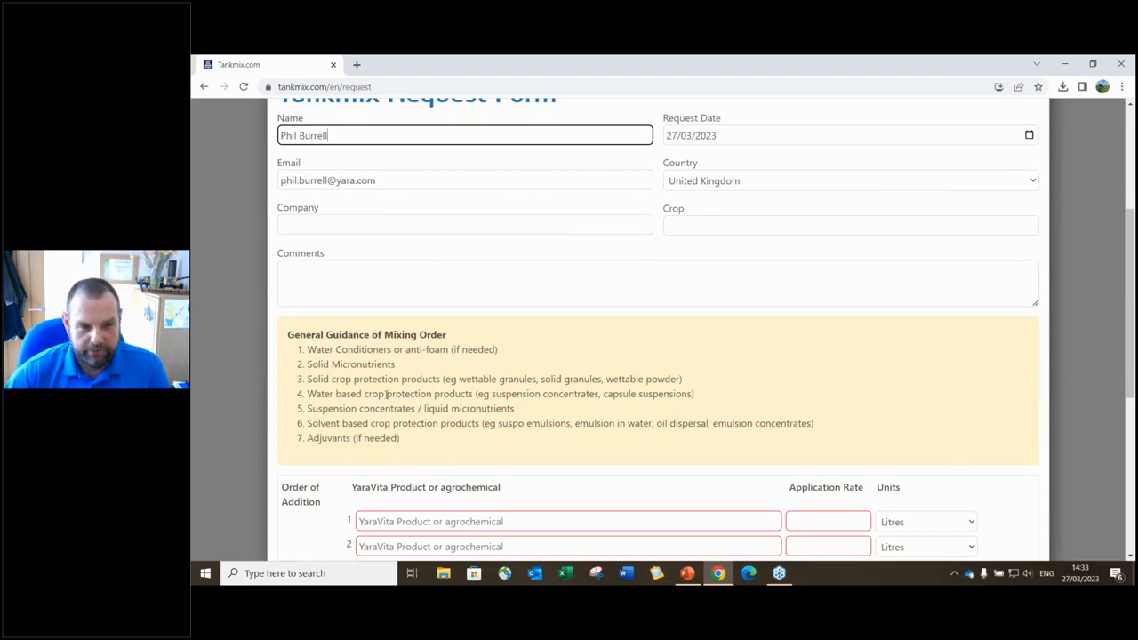
scroll(405, 397, down, 2)
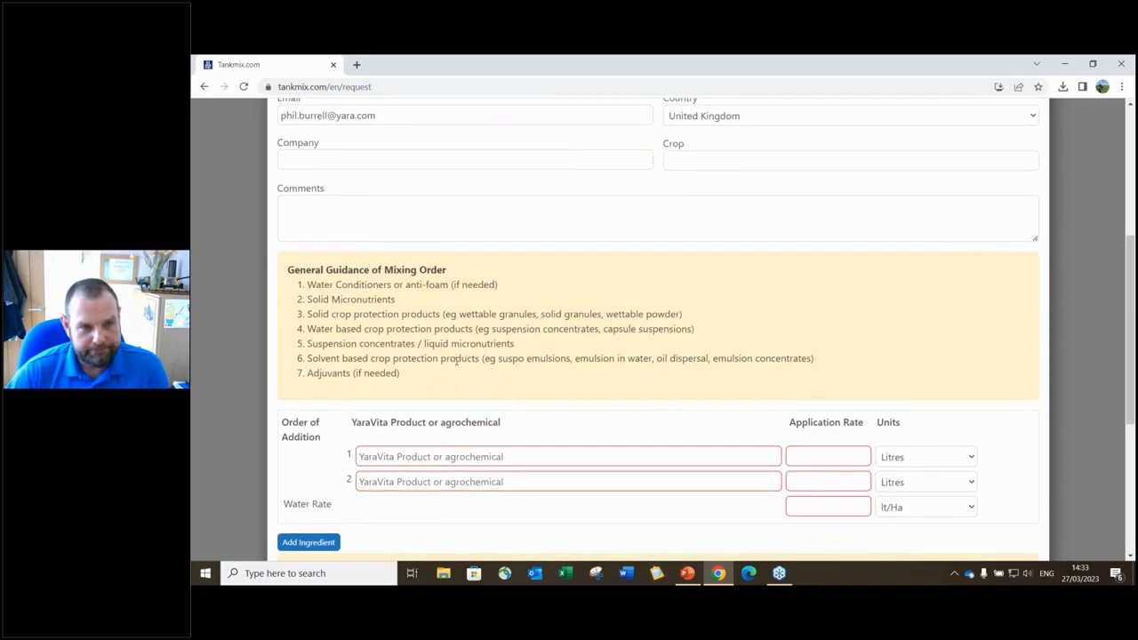
click(496, 401)
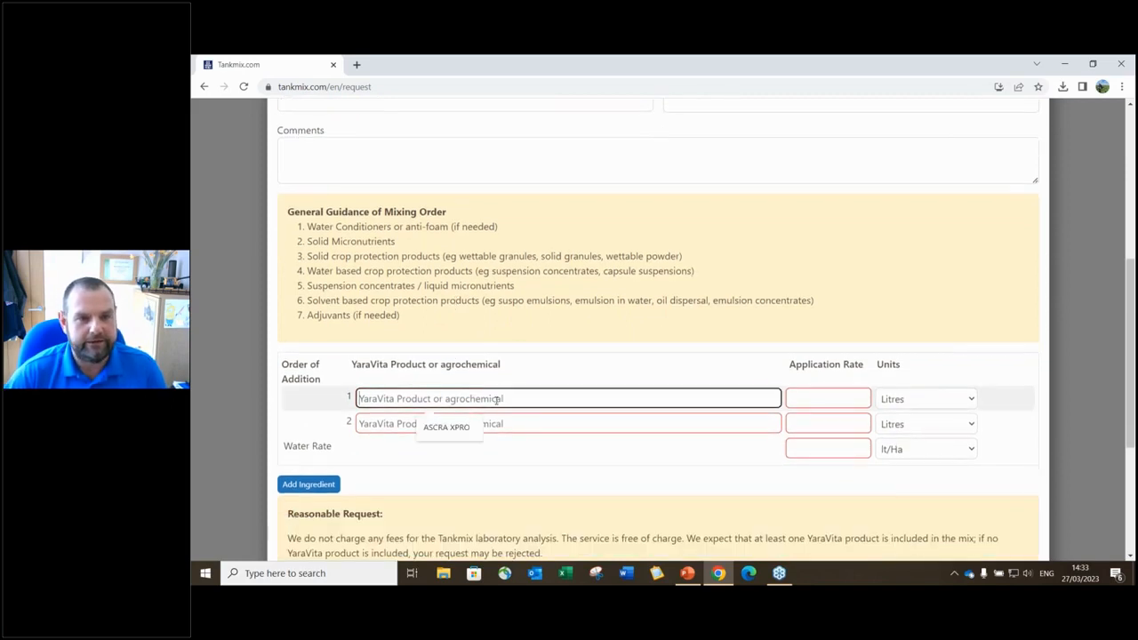
text(Gramitrel)
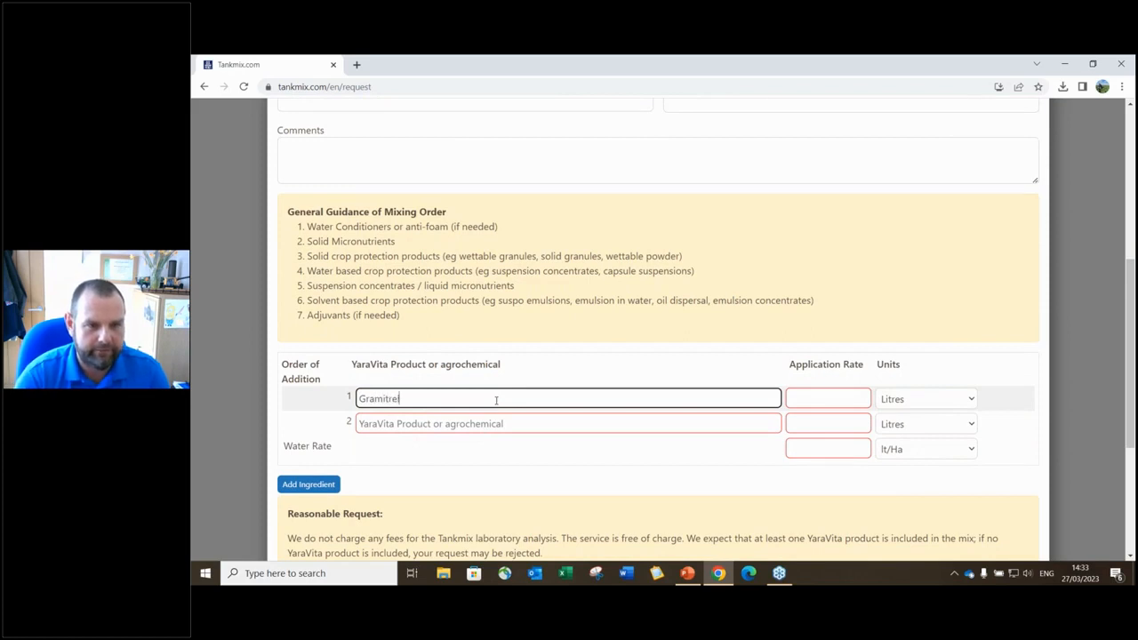
key(Tab)
text(2.6)
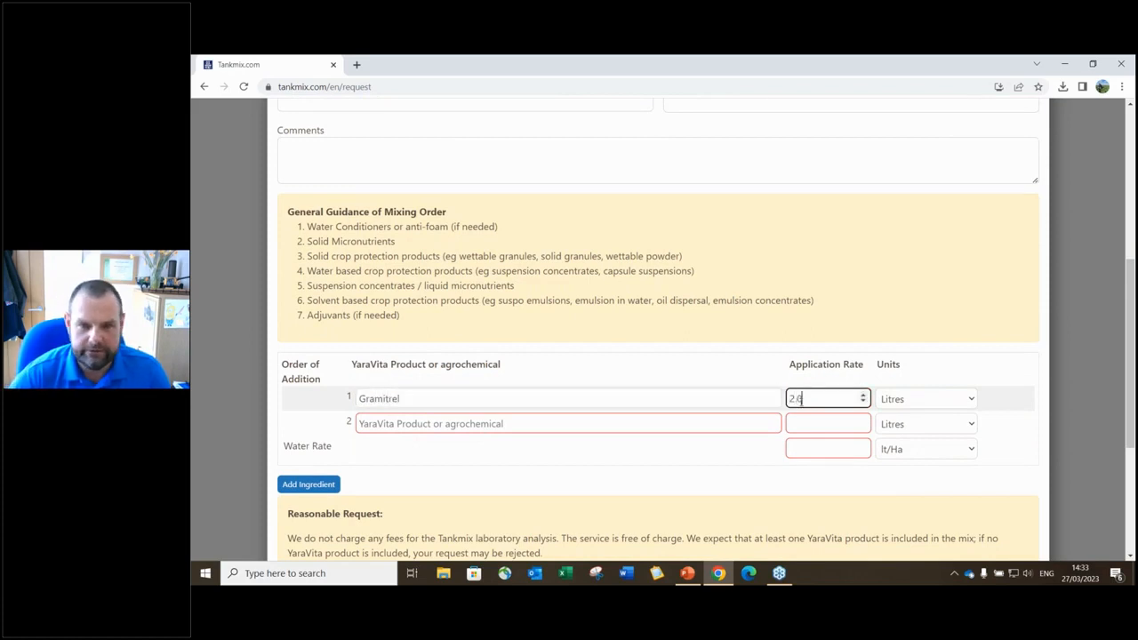
- Add ASCRA XPRO as the second product at 1.0 litres
click(457, 423)
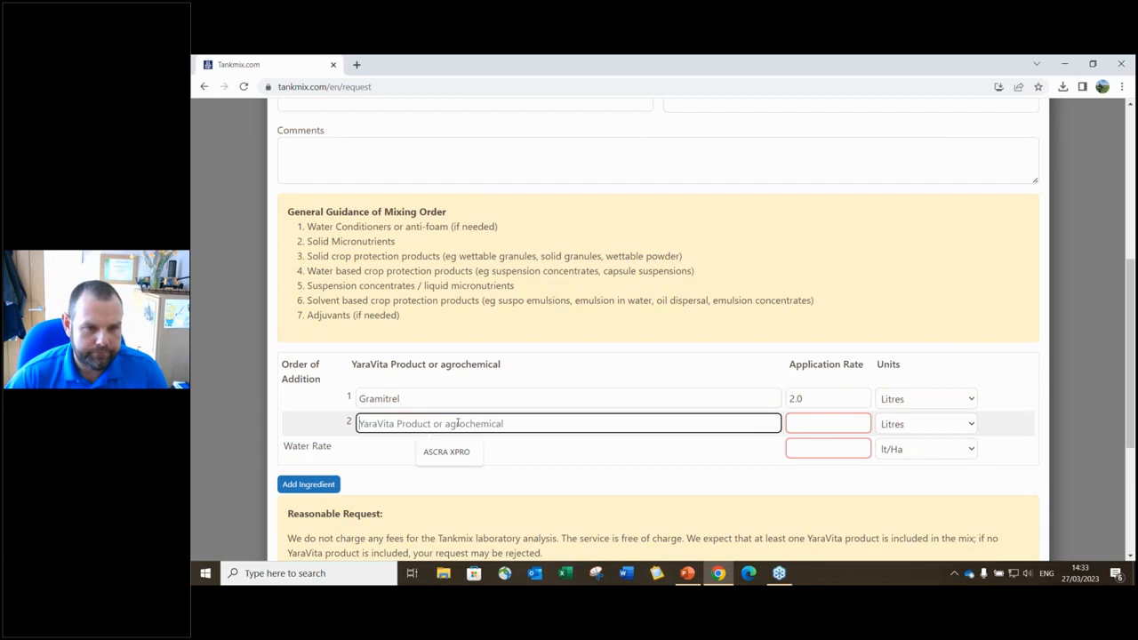
text(ASCRA)
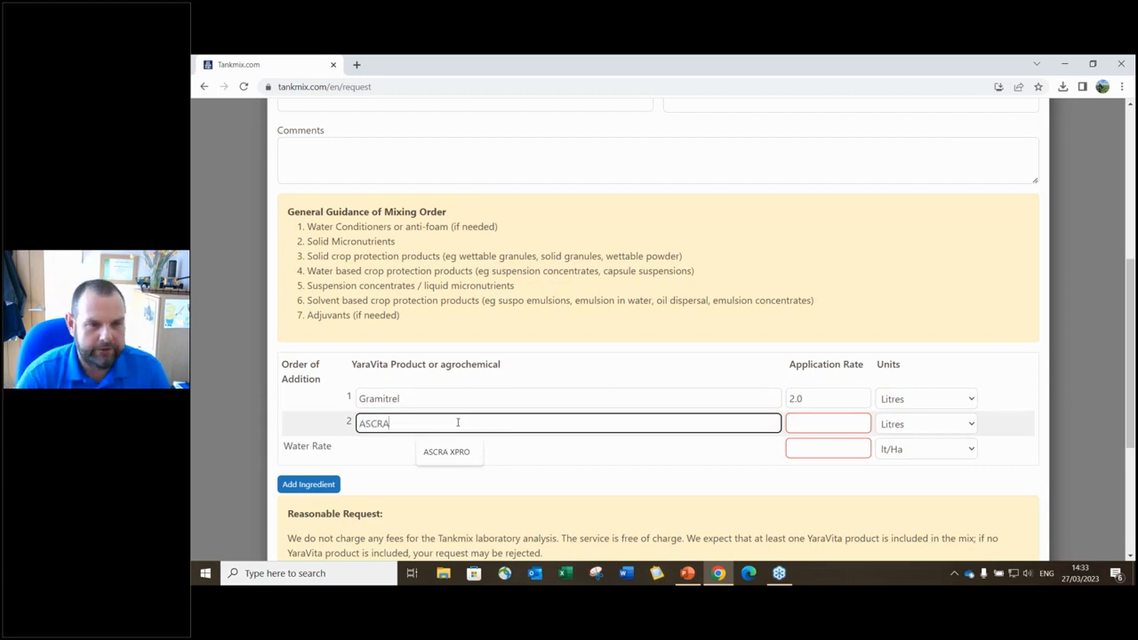
key(Down)
key(Return)
click(826, 425)
text(1.0)
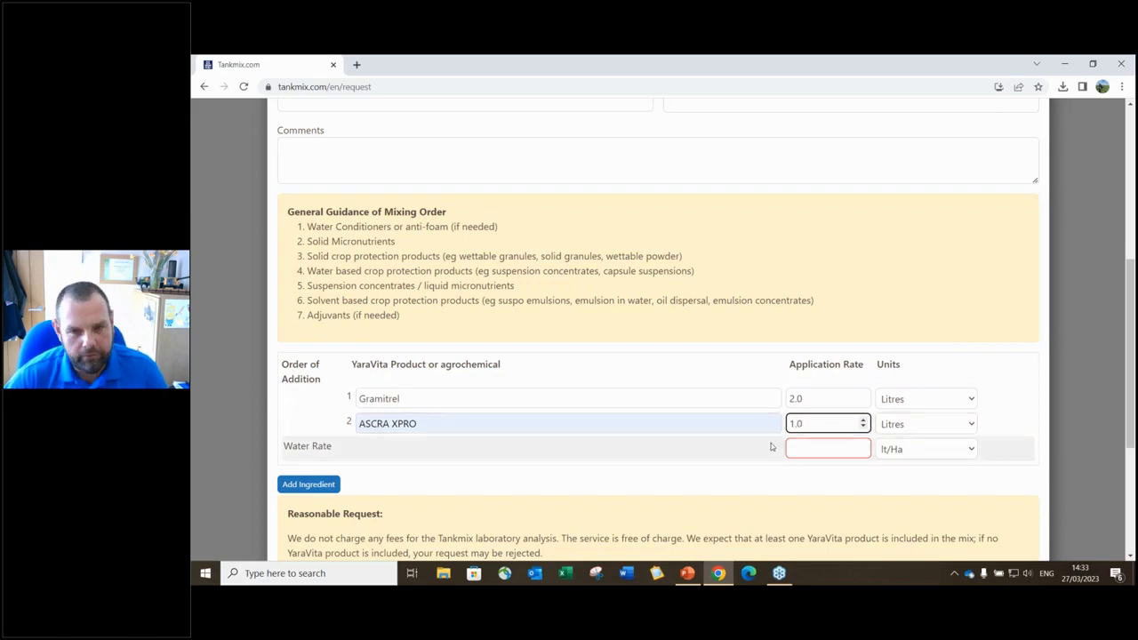
- Add a third ingredient, CHLORMEQUAT, at 2.0 litres
click(313, 485)
click(404, 450)
text(C)
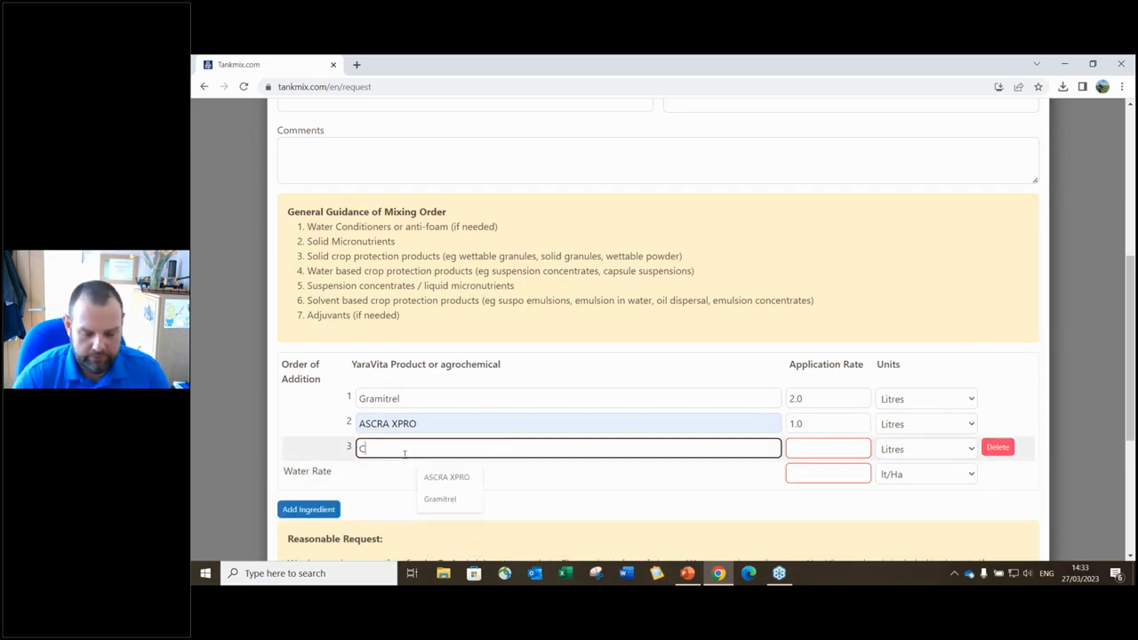
text(HLORMEQUAT)
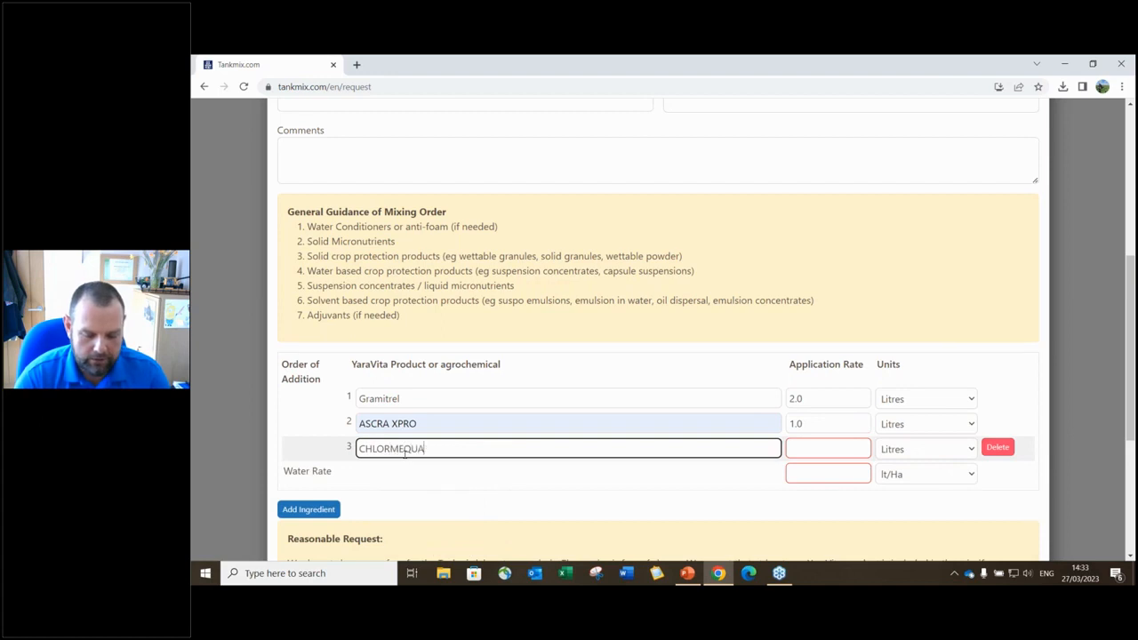
click(801, 447)
text(2.0)
- Add a fourth ingredient, MODDUS, at 0.1 litres
click(308, 508)
click(388, 473)
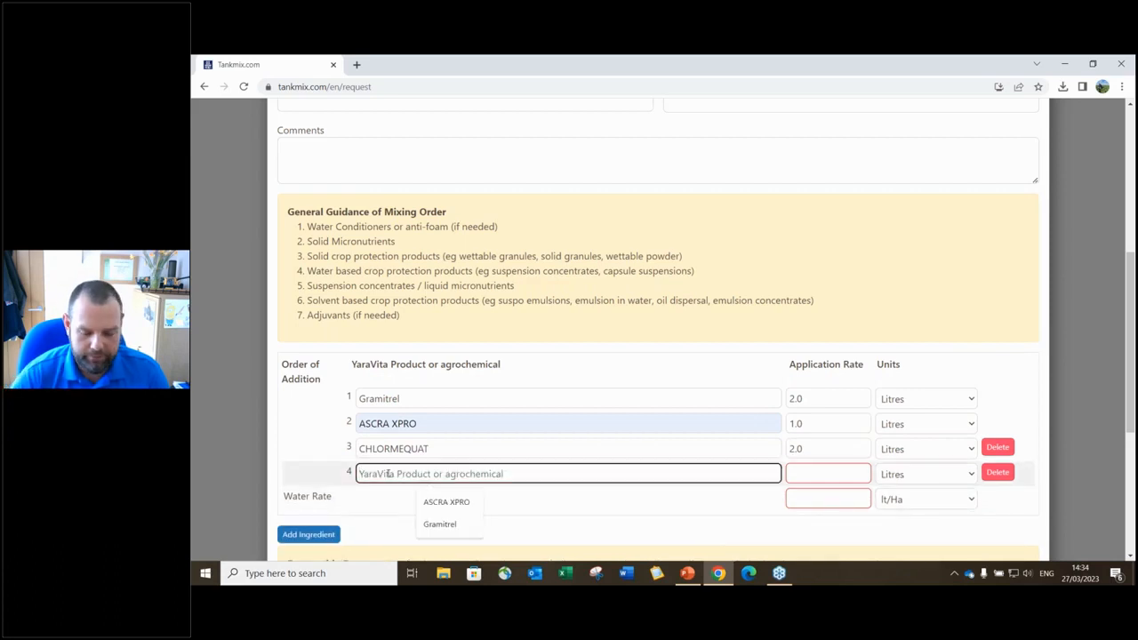
text(MODDUS)
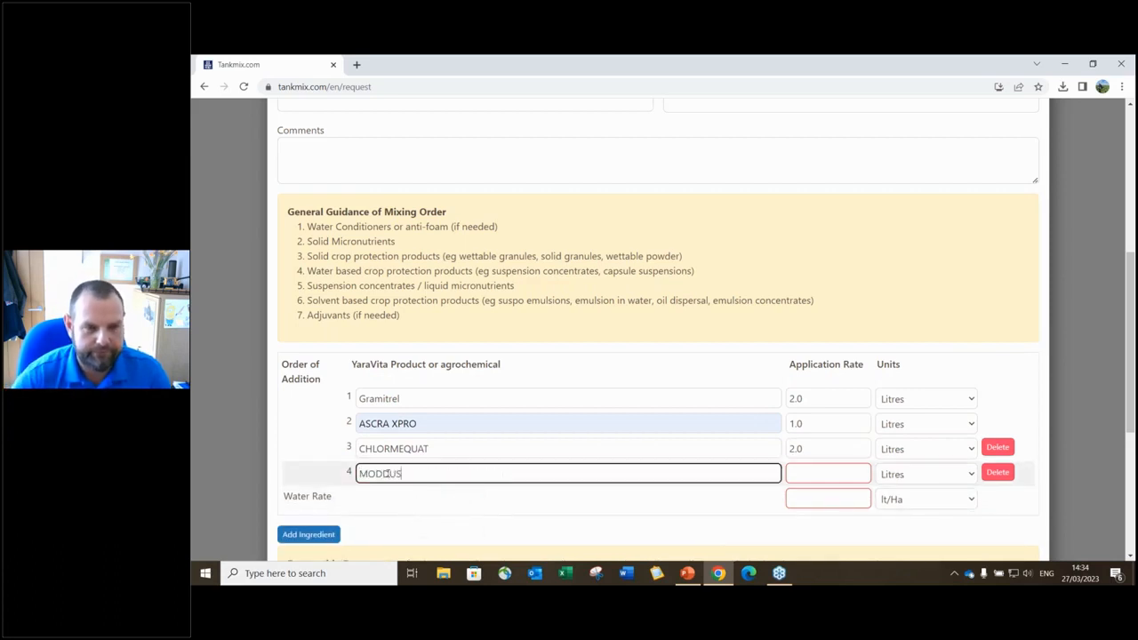
click(825, 474)
text(0.1)
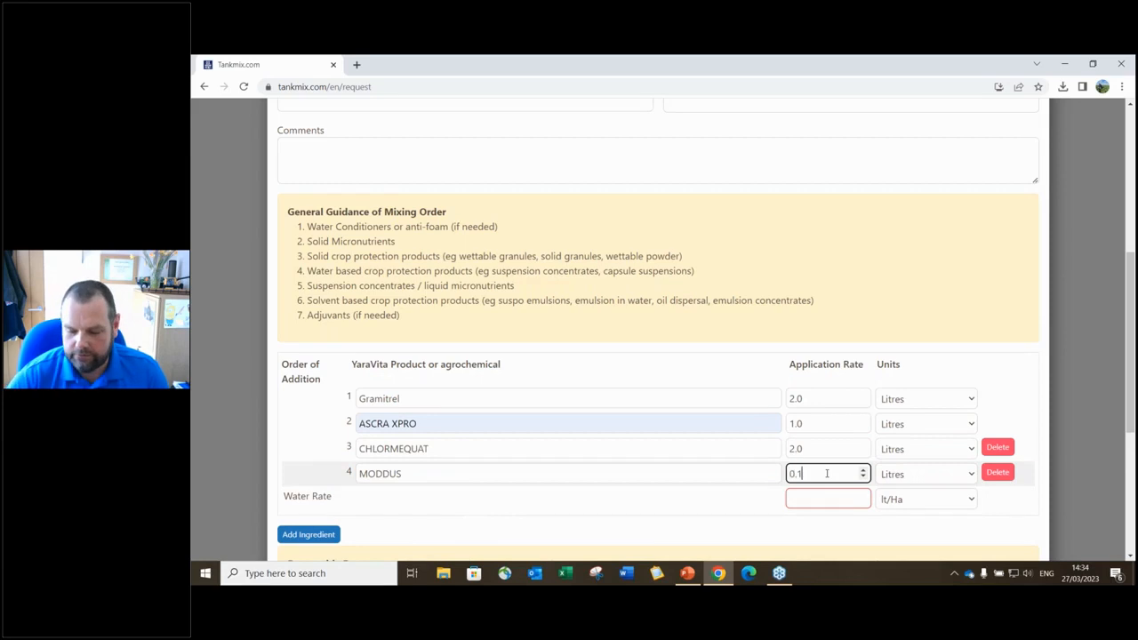
- Add ALLY SX at 42 Grammes and set the water rate to 150 lt/Ha
click(313, 536)
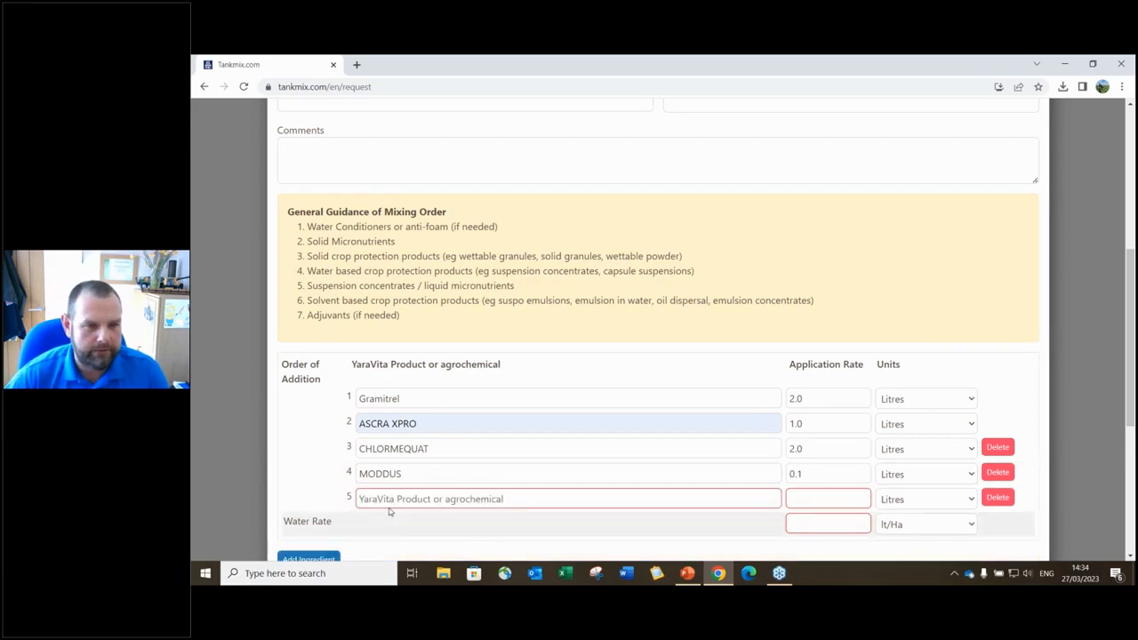
click(387, 499)
text(ALLY SX)
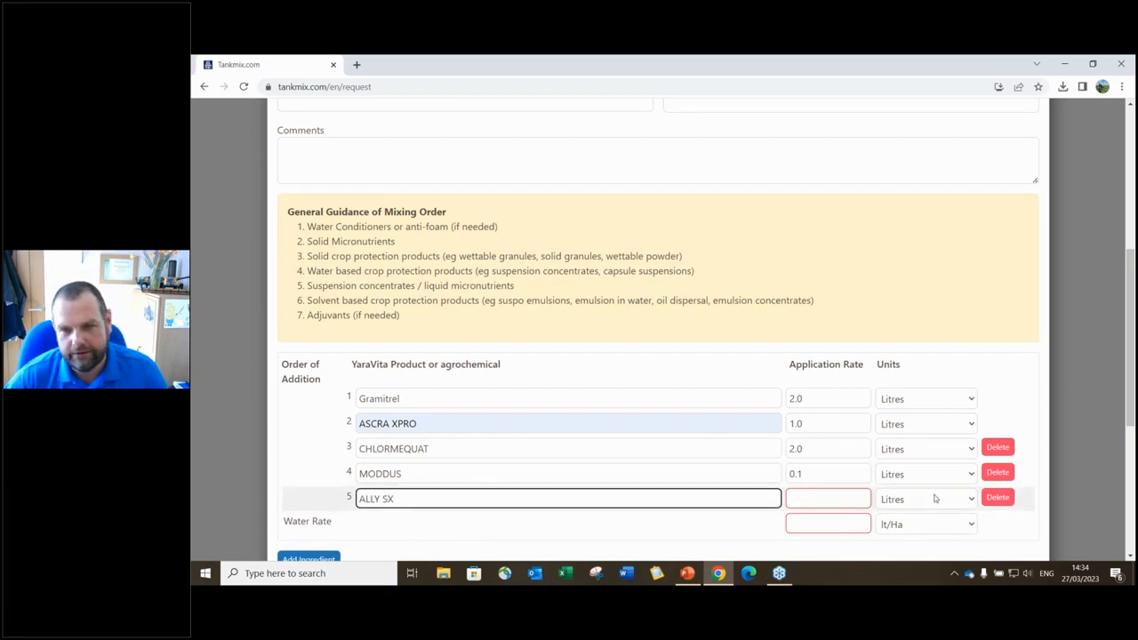
click(967, 499)
click(937, 481)
click(844, 500)
text(42)
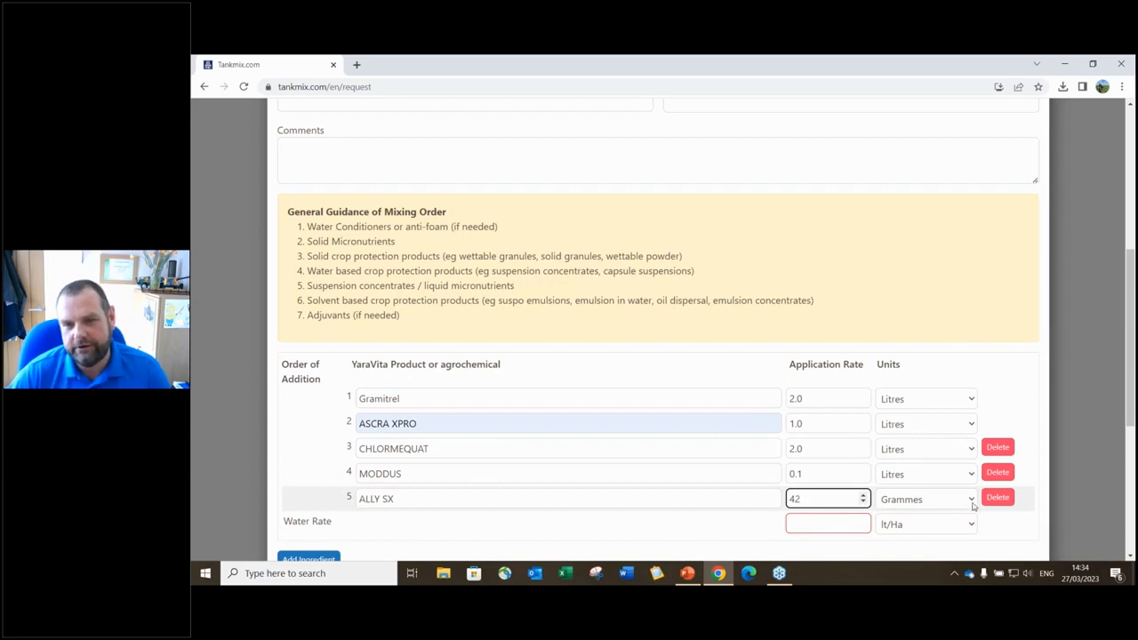
click(837, 524)
text(150)
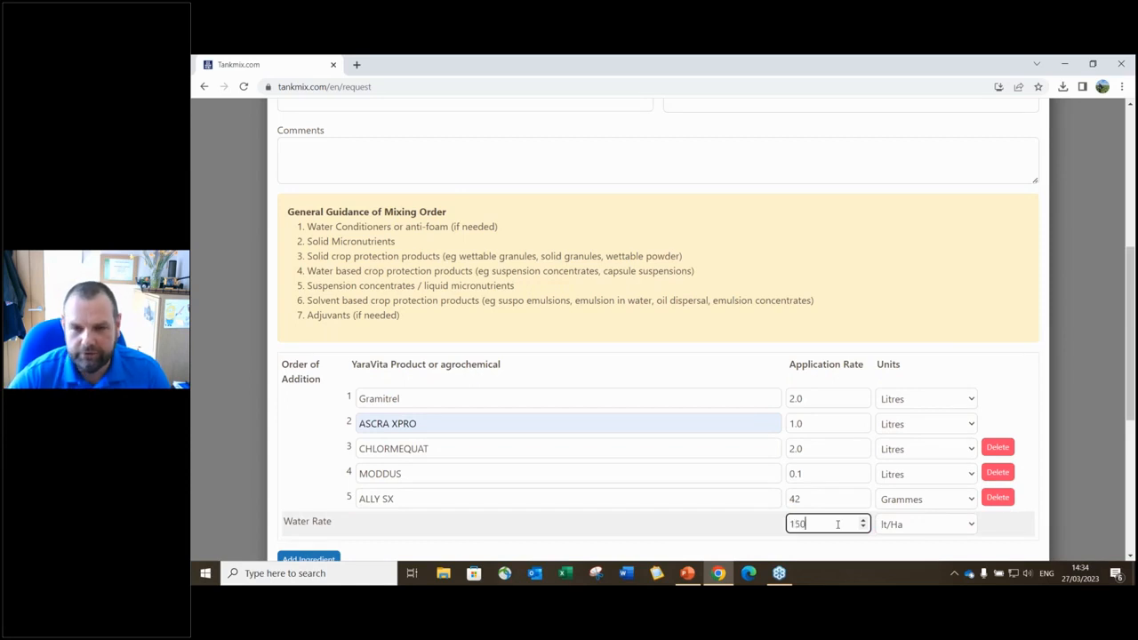
- Scroll down to the Submit button, then return to the Tankmix Test Procedure slide
scroll(714, 521, down, 2)
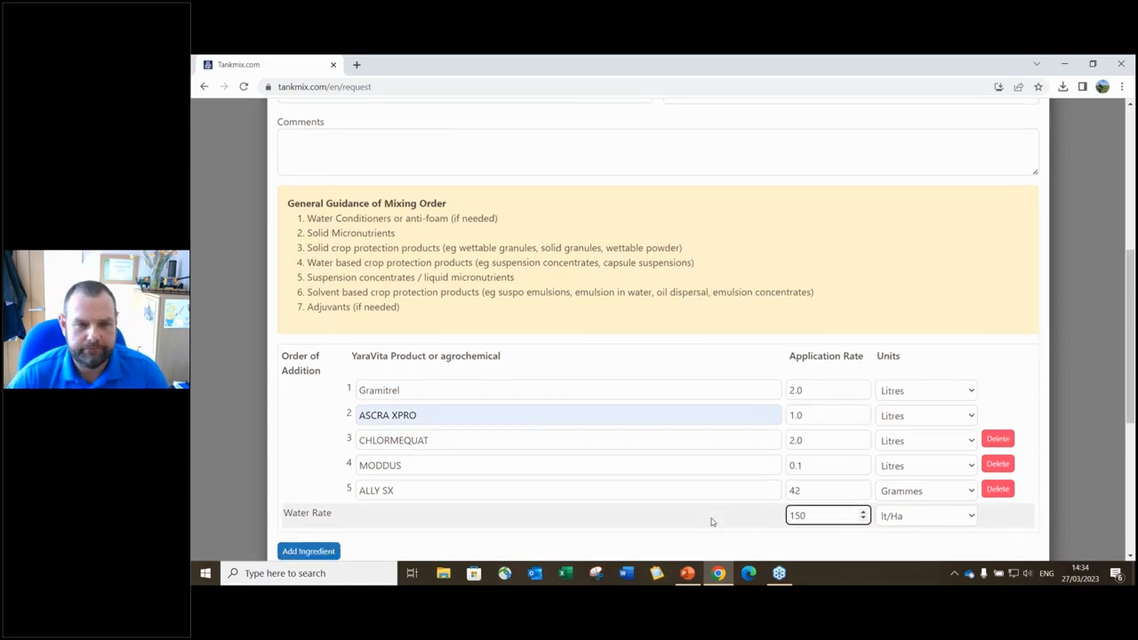
scroll(714, 521, down, 2)
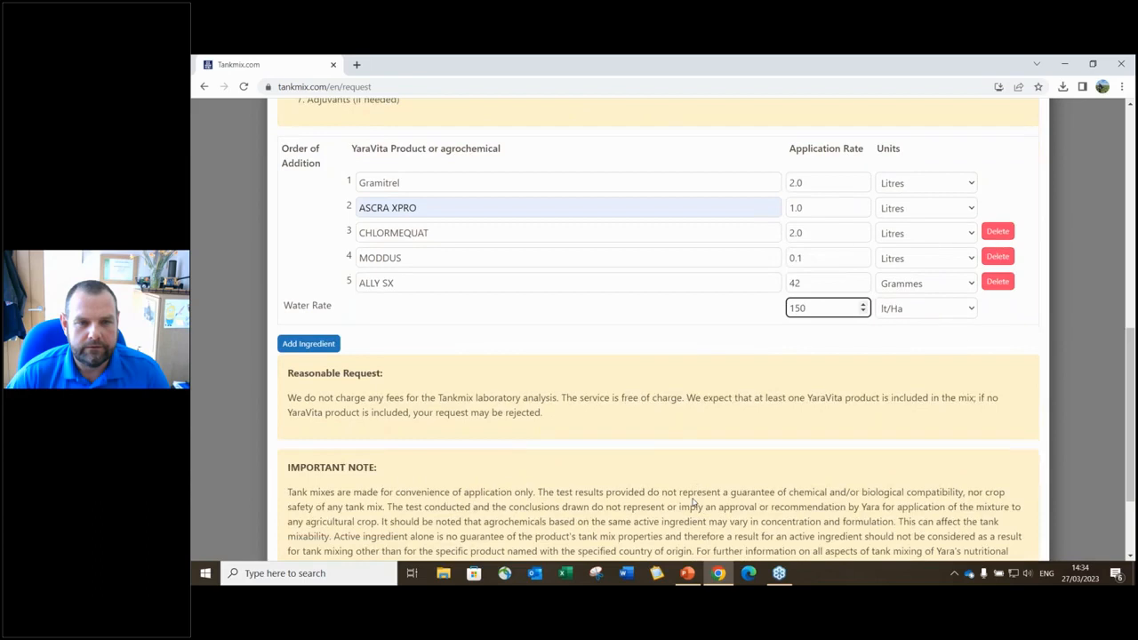
scroll(658, 338, down, 1)
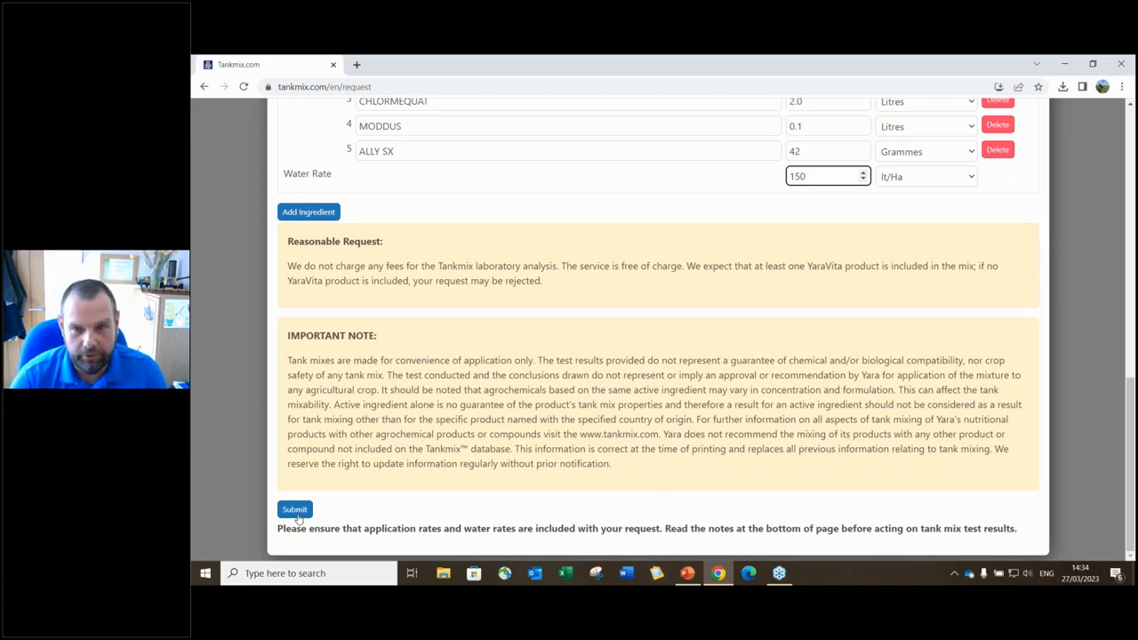
click(686, 577)
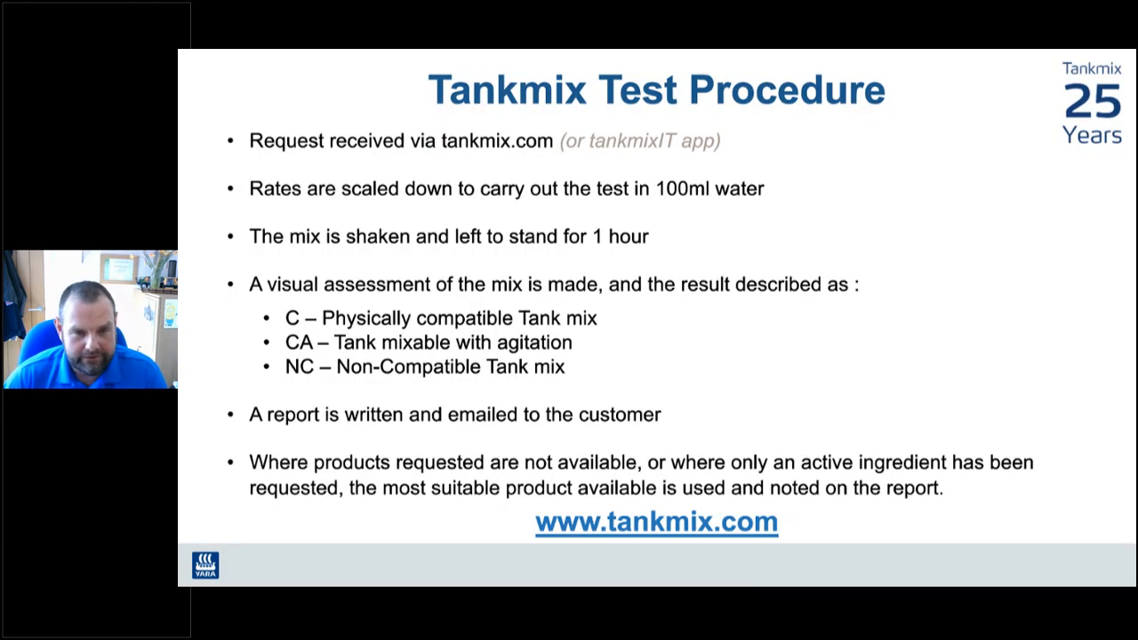